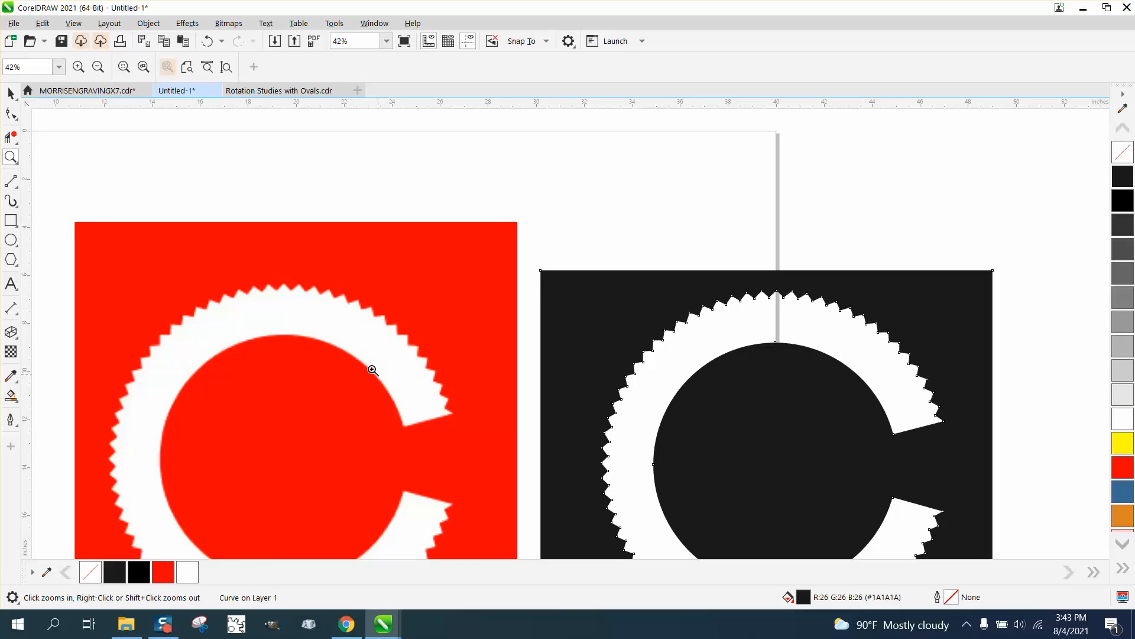
- Move the black traced gear up and away from the red gear image, over the page's right edge
{"action": "scroll", "coordinate": [342, 367], "scroll_direction": "down", "scroll_amount": 1}
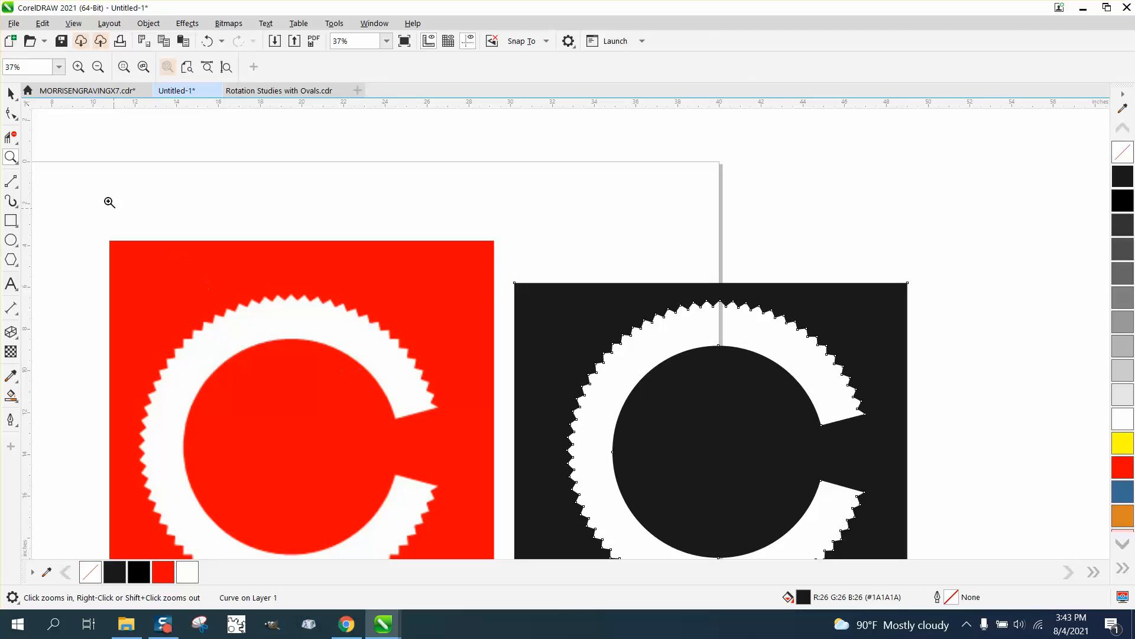
{"action": "left_click", "coordinate": [11, 93]}
{"action": "left_click_drag", "start_coordinate": [689, 355], "coordinate": [694, 344]}
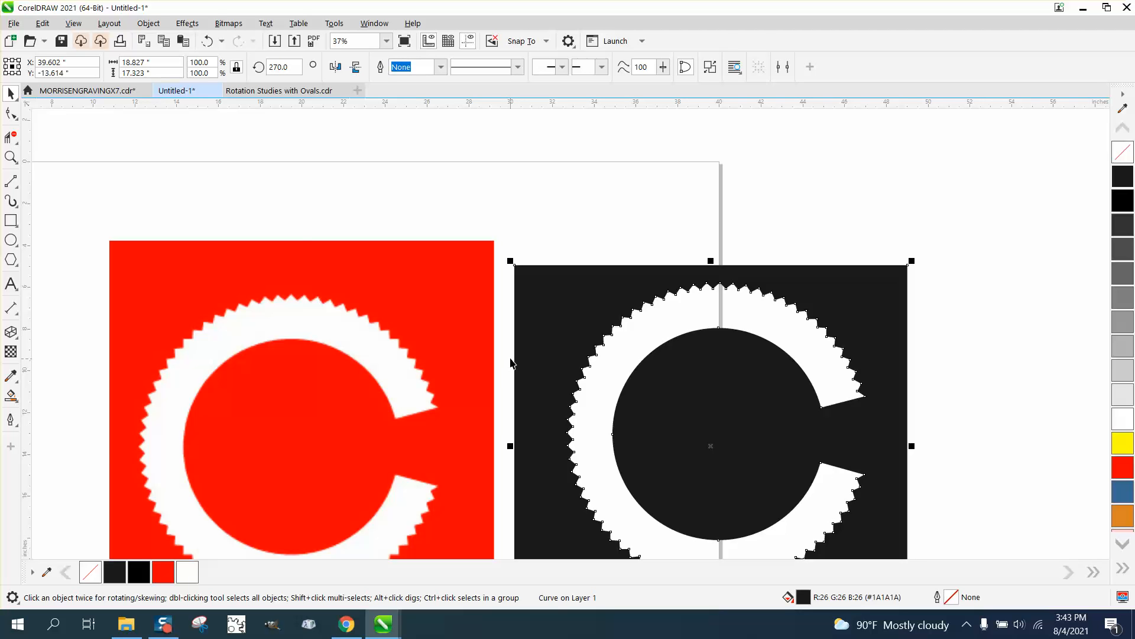
{"action": "left_click", "coordinate": [447, 347]}
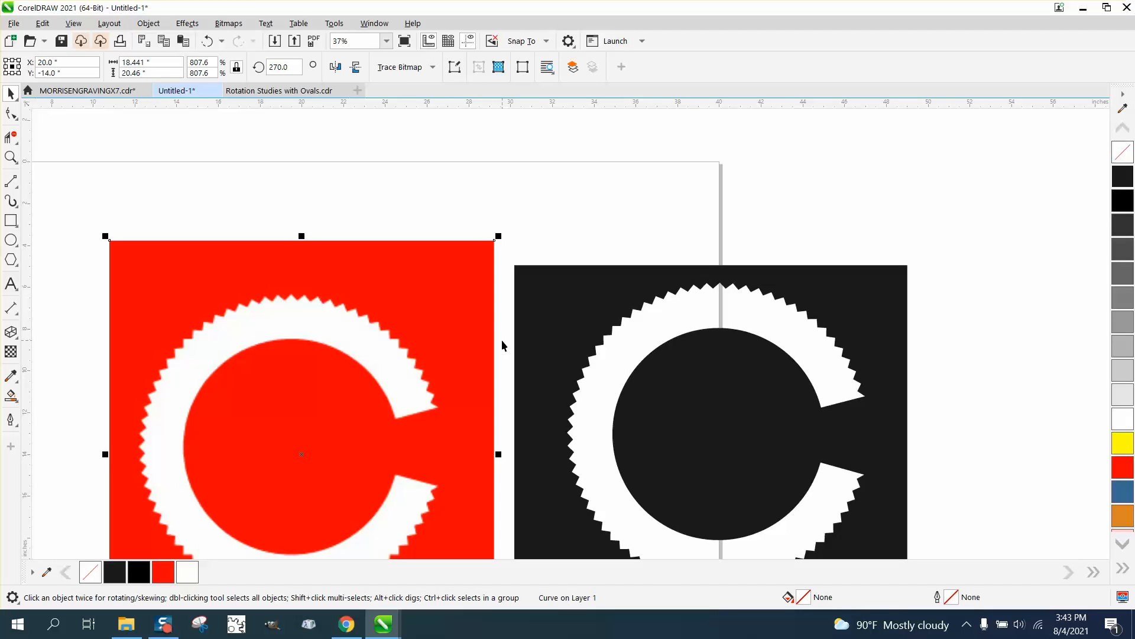
{"action": "left_click", "coordinate": [558, 288]}
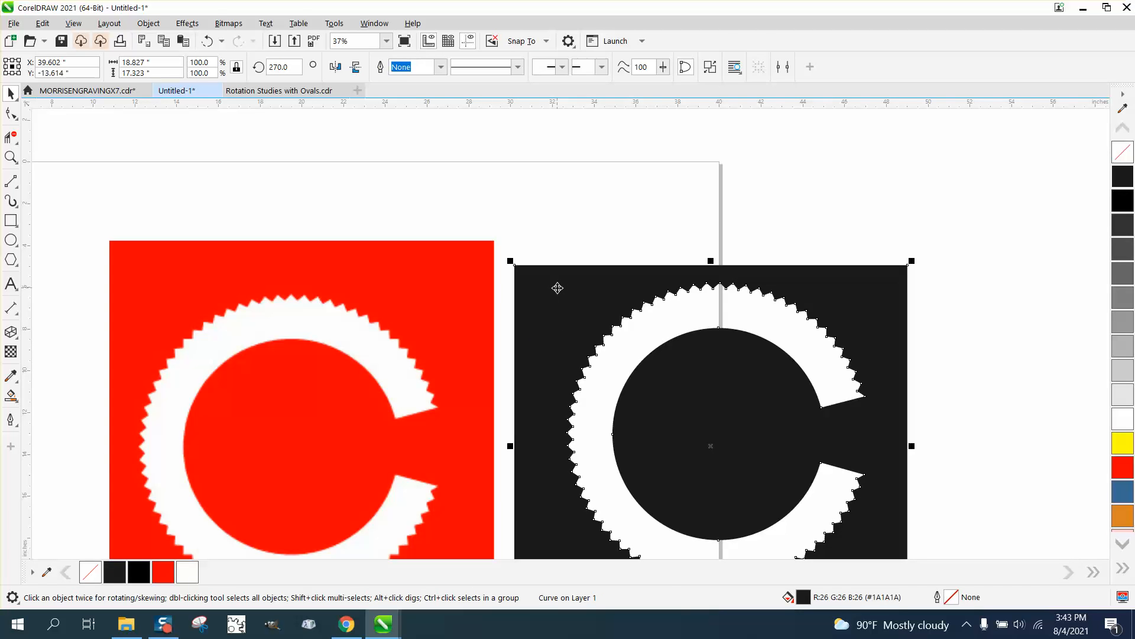
{"action": "left_click_drag", "start_coordinate": [707, 418], "coordinate": [804, 361]}
- Place a copy of the red gear image up and to the left, centered at about X 0 and Y -6.8 in
{"action": "left_click", "coordinate": [10, 157]}
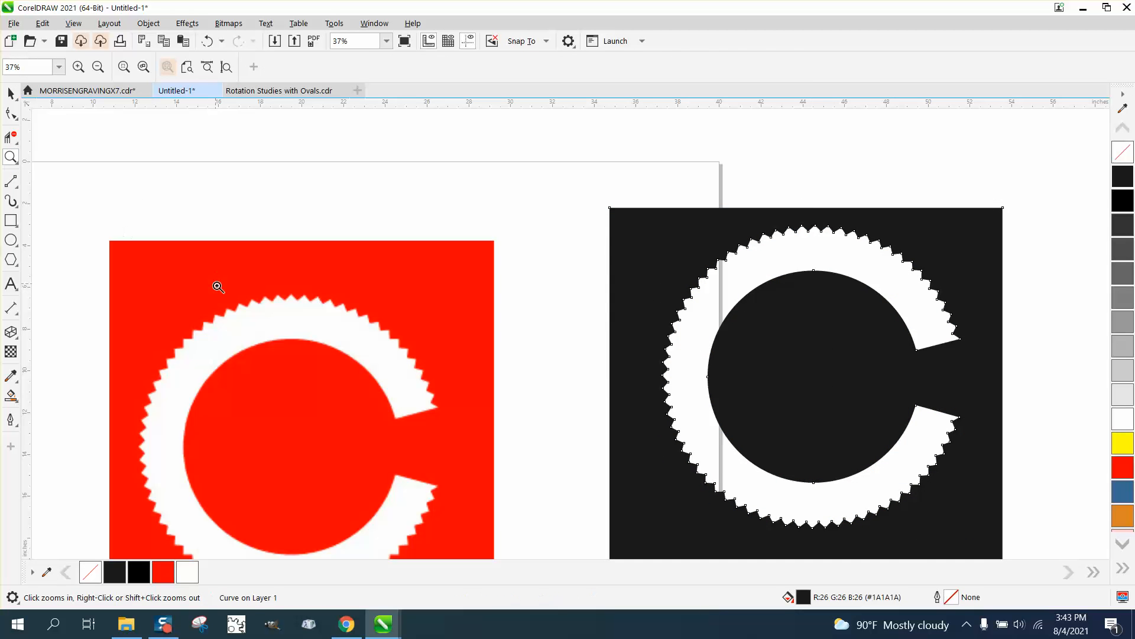
{"action": "left_click_drag", "start_coordinate": [142, 287], "coordinate": [488, 526]}
{"action": "scroll", "coordinate": [305, 426], "scroll_direction": "down", "scroll_amount": 4}
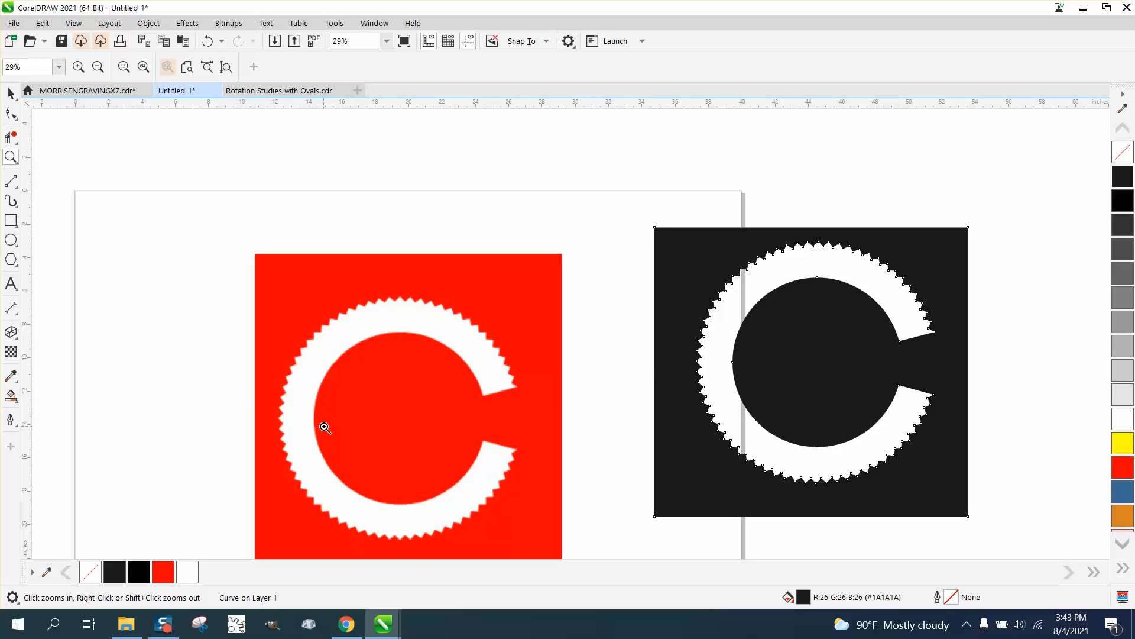
{"action": "left_click", "coordinate": [11, 93]}
{"action": "left_click", "coordinate": [329, 269]}
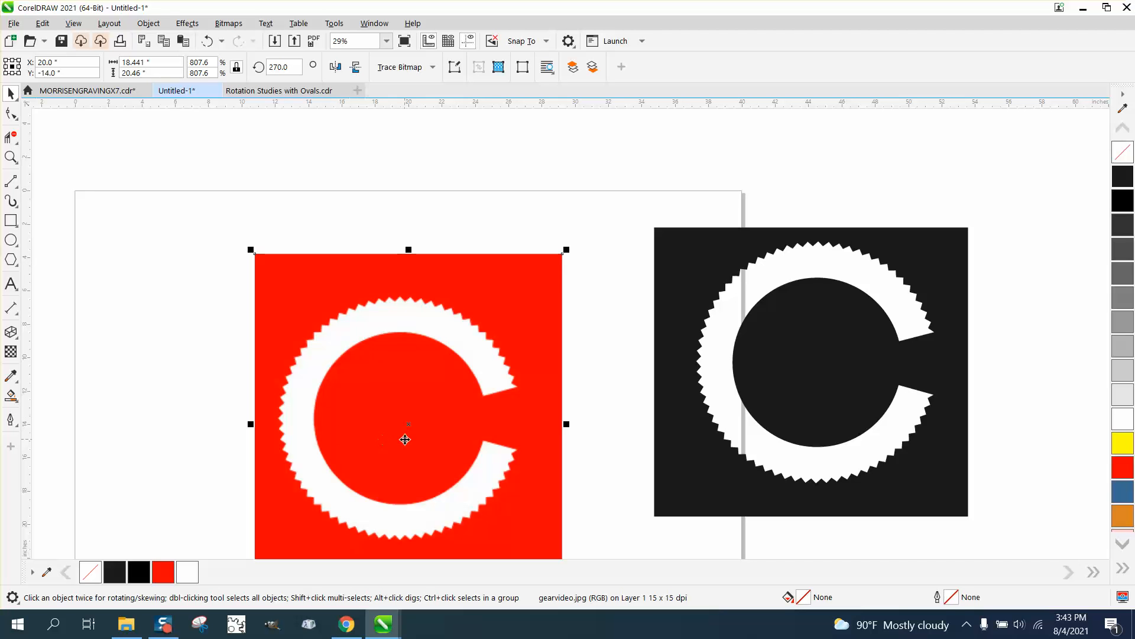
{"action": "left_click_drag", "start_coordinate": [408, 424], "coordinate": [72, 304]}
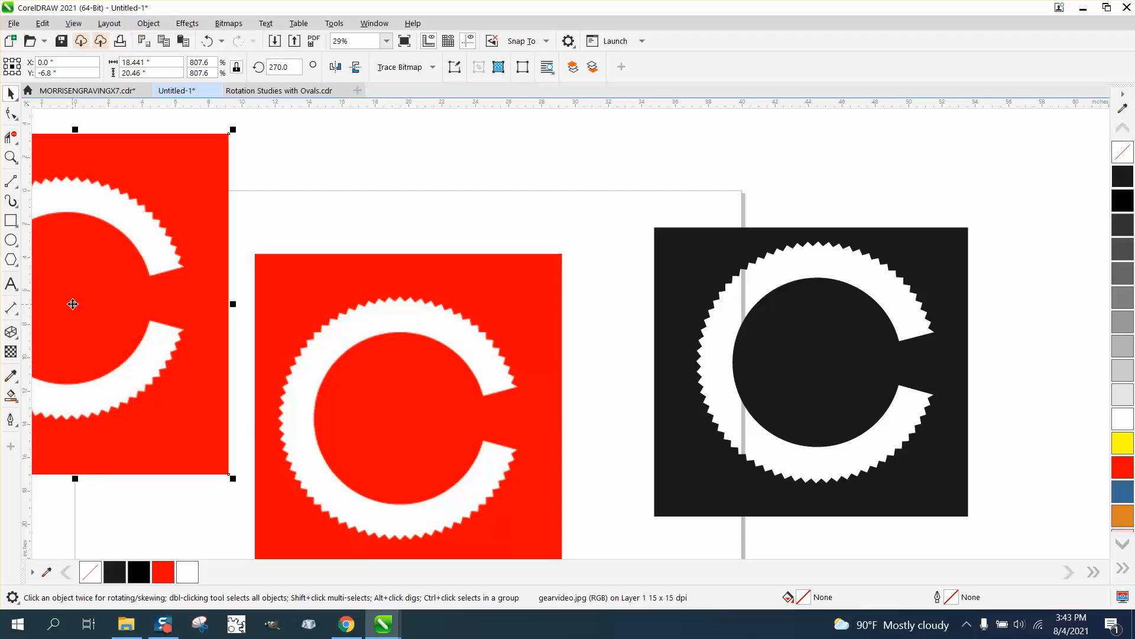
- Draw a crop area of about 14.54 by 15.39 in around the gear in the original red image
{"action": "left_click", "coordinate": [338, 332]}
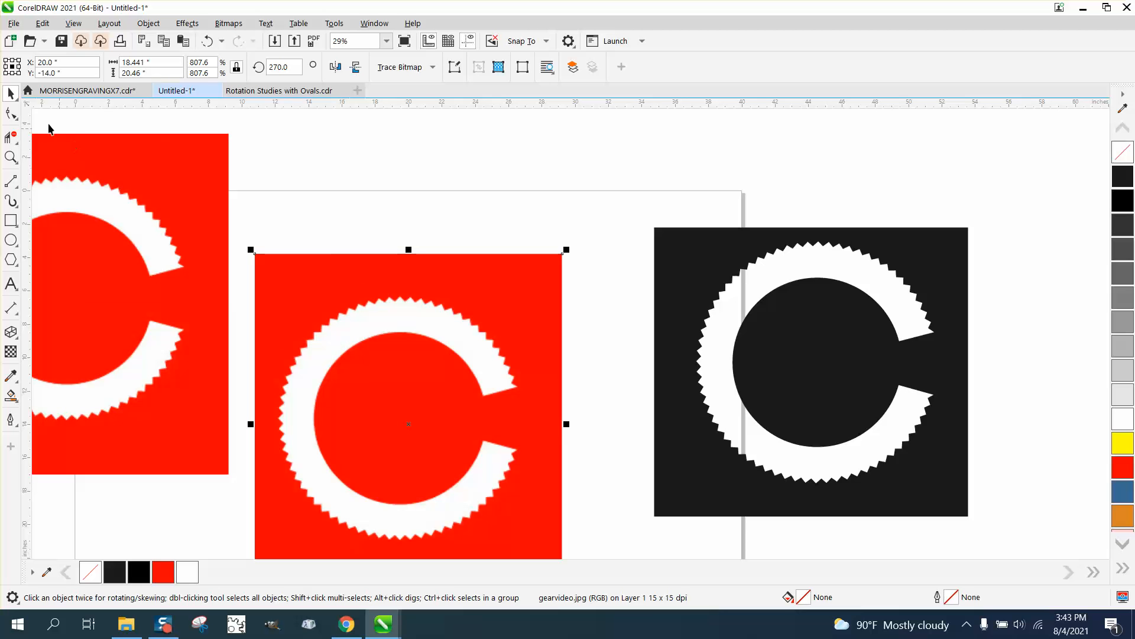
{"action": "left_click", "coordinate": [18, 142]}
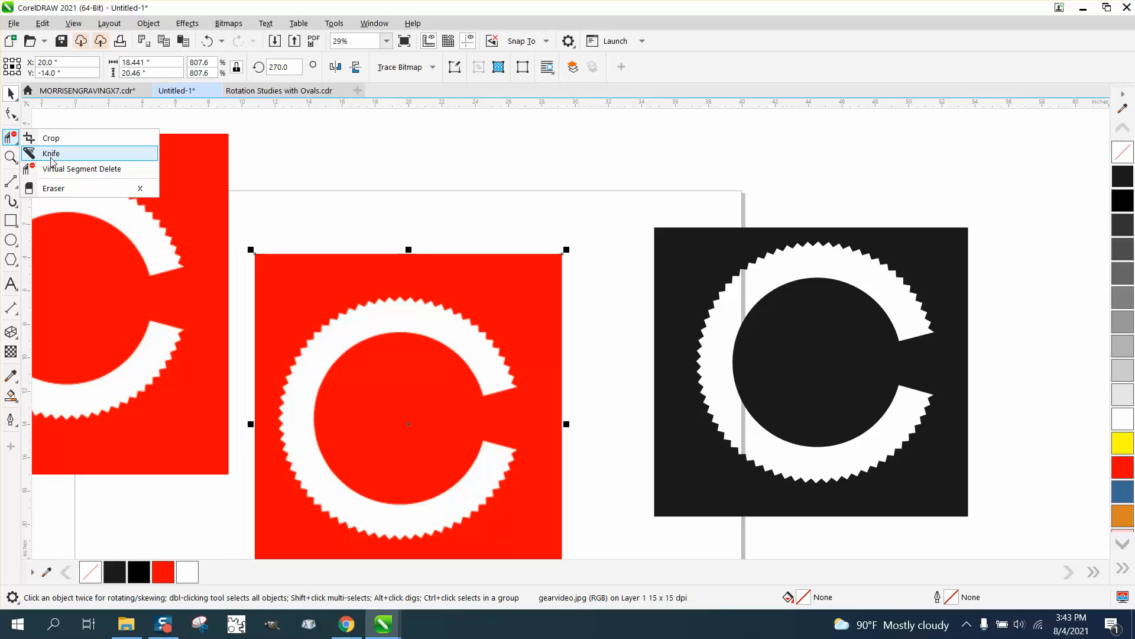
{"action": "left_click", "coordinate": [52, 139]}
{"action": "left_click_drag", "start_coordinate": [278, 286], "coordinate": [519, 539]}
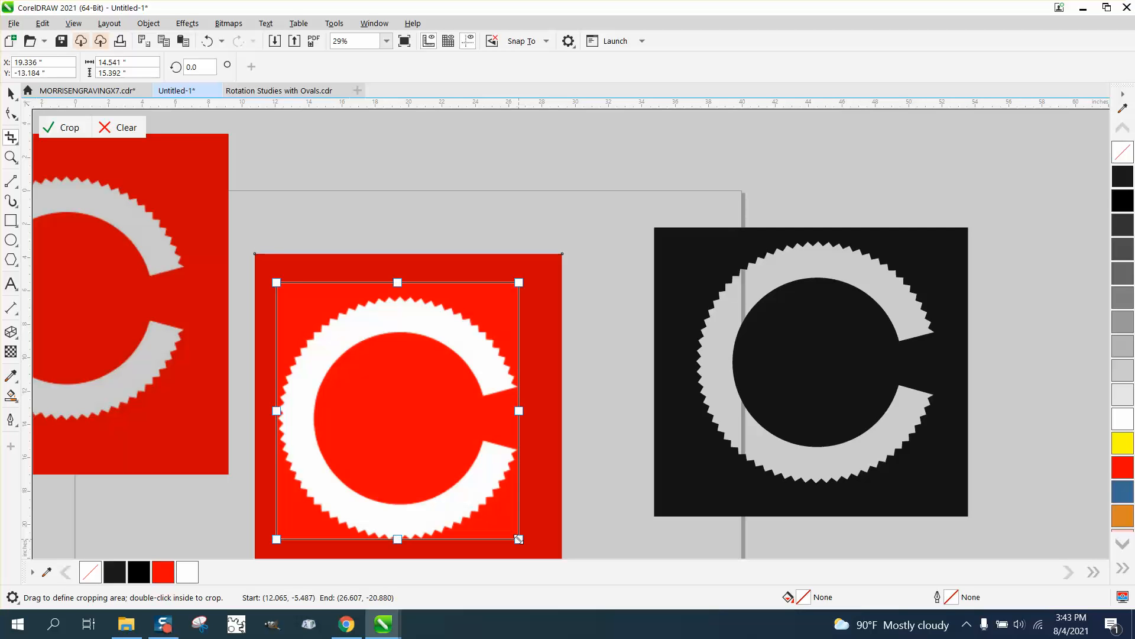
- Tighten the crop area's top and left edges to the gear teeth, making it about 14.38 by 14.58 in
{"action": "left_click", "coordinate": [12, 155]}
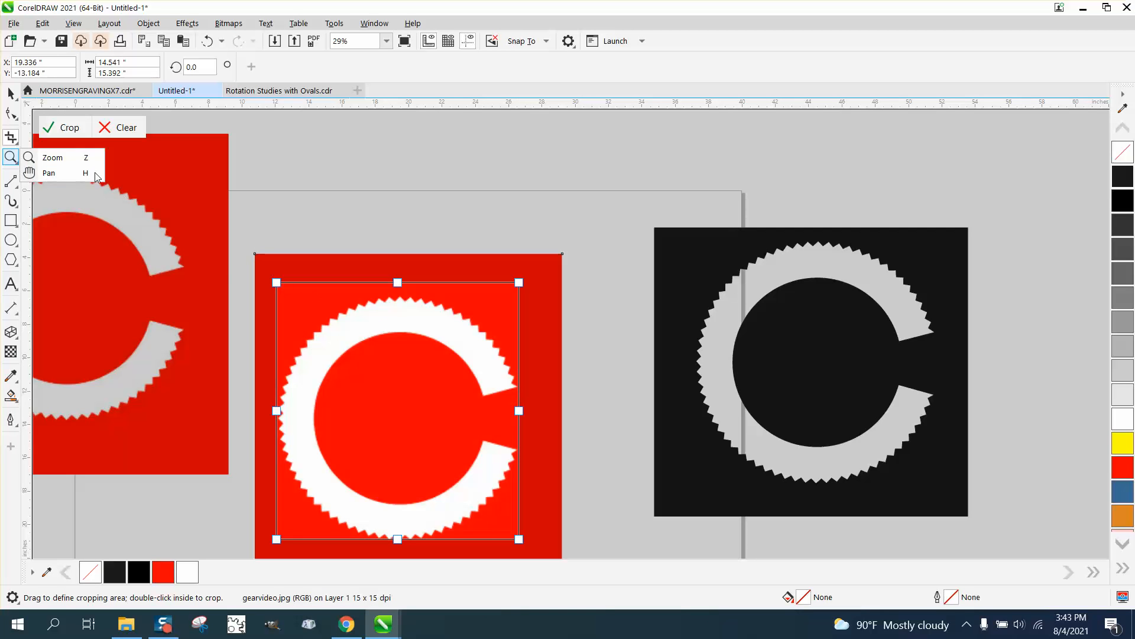
{"action": "left_click", "coordinate": [53, 158]}
{"action": "left_click_drag", "start_coordinate": [264, 246], "coordinate": [545, 402]}
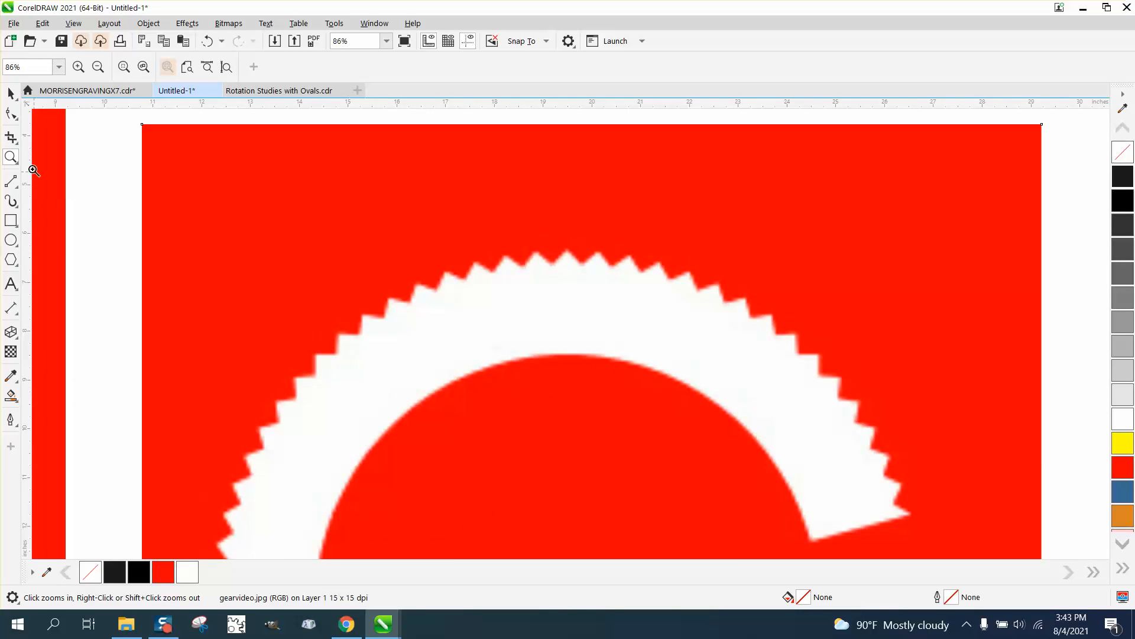
{"action": "left_click", "coordinate": [11, 137]}
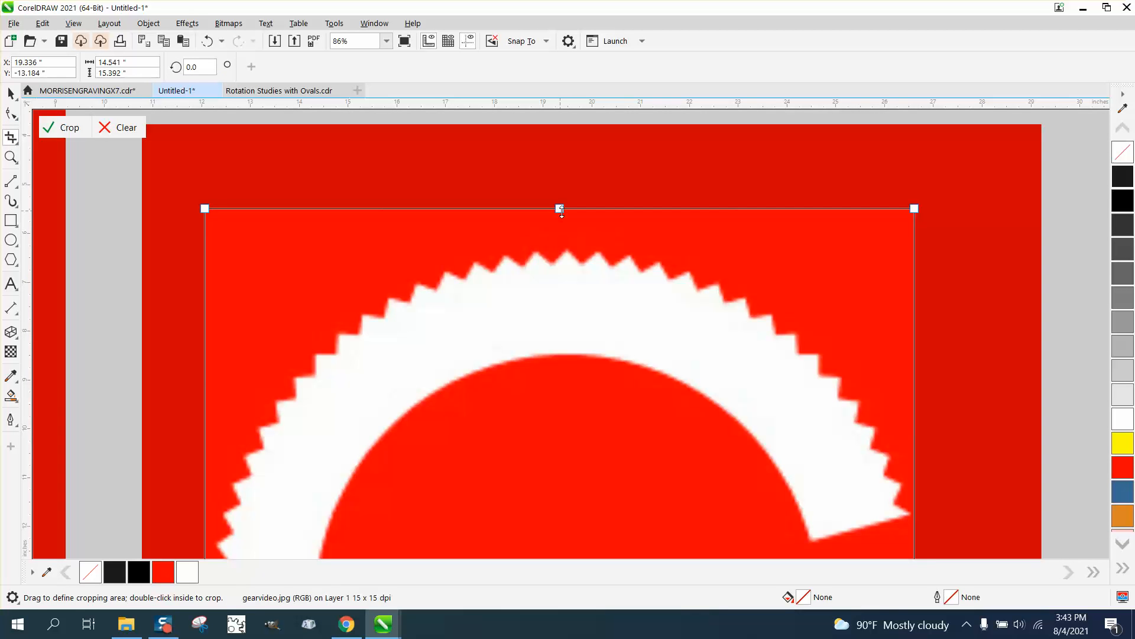
{"action": "left_click_drag", "start_coordinate": [561, 211], "coordinate": [566, 247]}
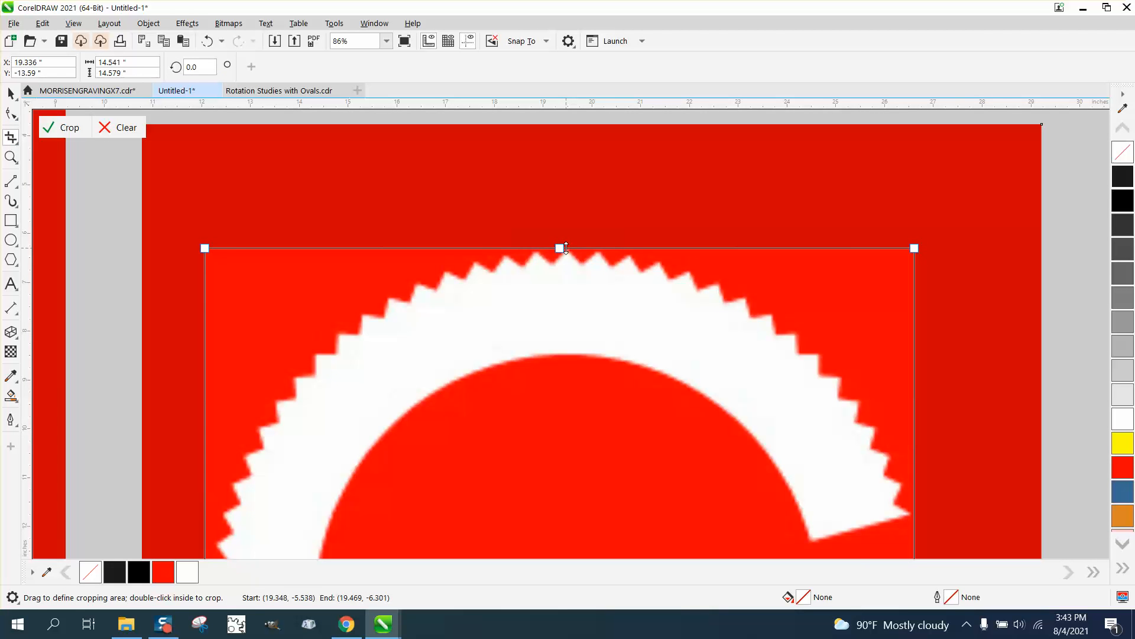
{"action": "scroll", "coordinate": [486, 218], "scroll_direction": "down", "scroll_amount": 2}
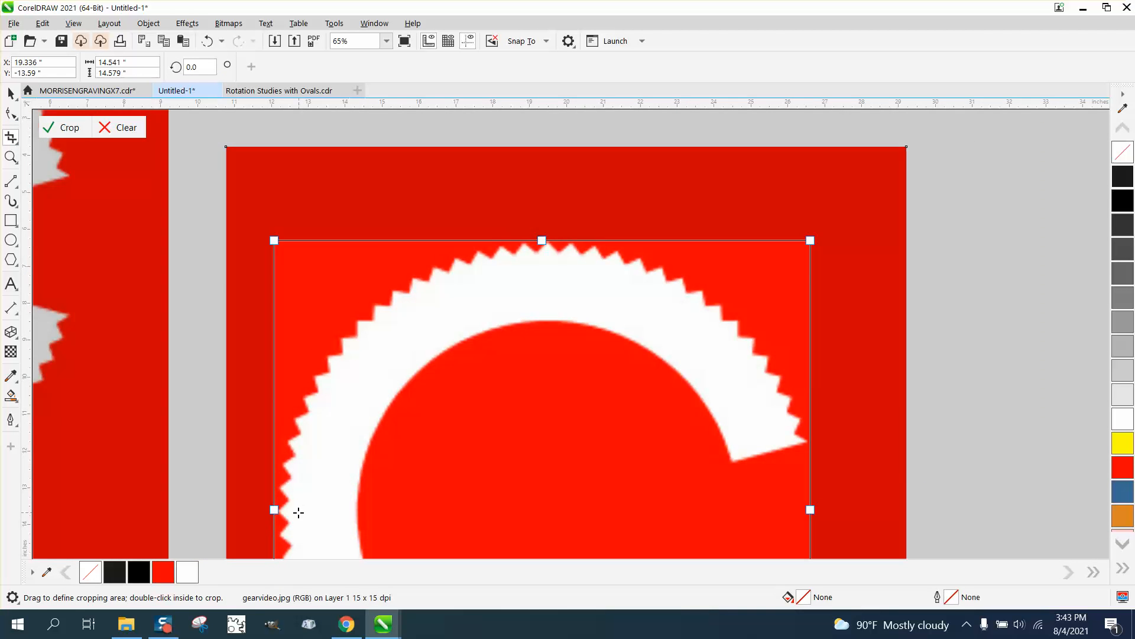
{"action": "left_click_drag", "start_coordinate": [275, 510], "coordinate": [280, 510]}
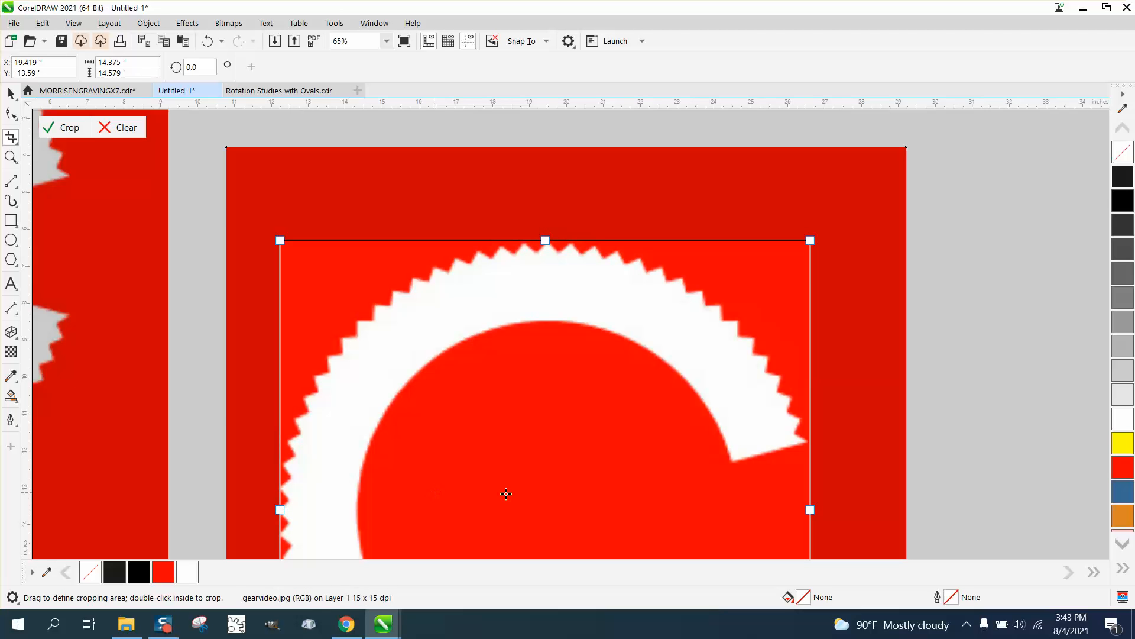
- Check the crop area's lower edge, extend its right edge to a width of about 14.55 in, and crop the image
{"action": "scroll", "coordinate": [632, 462], "scroll_direction": "down", "scroll_amount": 4}
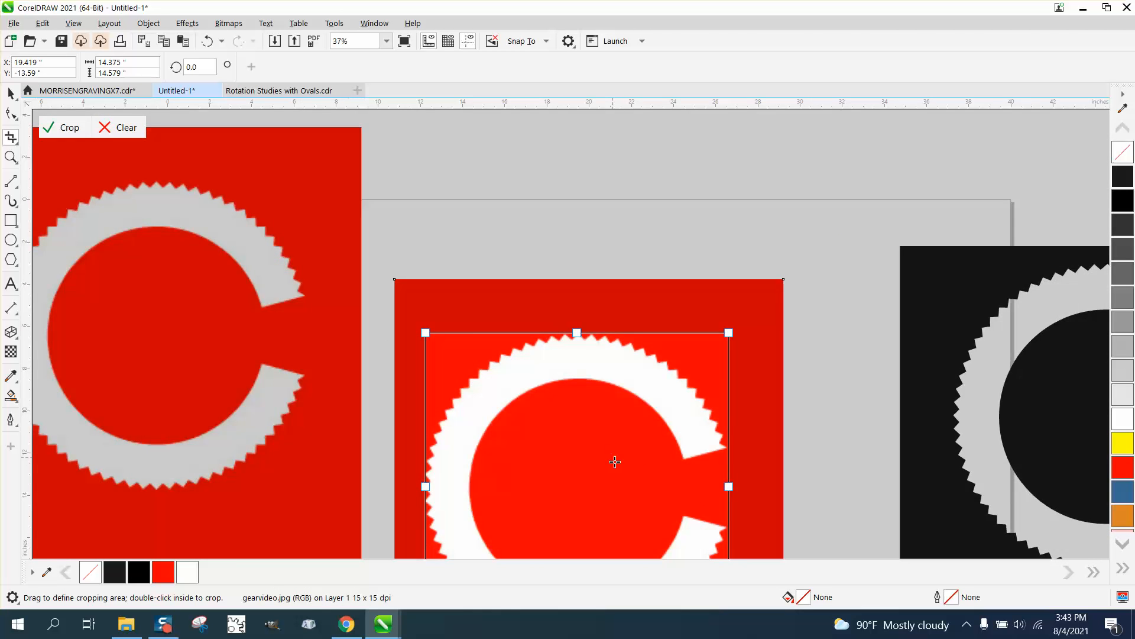
{"action": "left_click", "coordinate": [10, 156]}
{"action": "scroll", "coordinate": [611, 467], "scroll_direction": "down", "scroll_amount": 2}
{"action": "scroll", "coordinate": [591, 467], "scroll_direction": "down", "scroll_amount": 1}
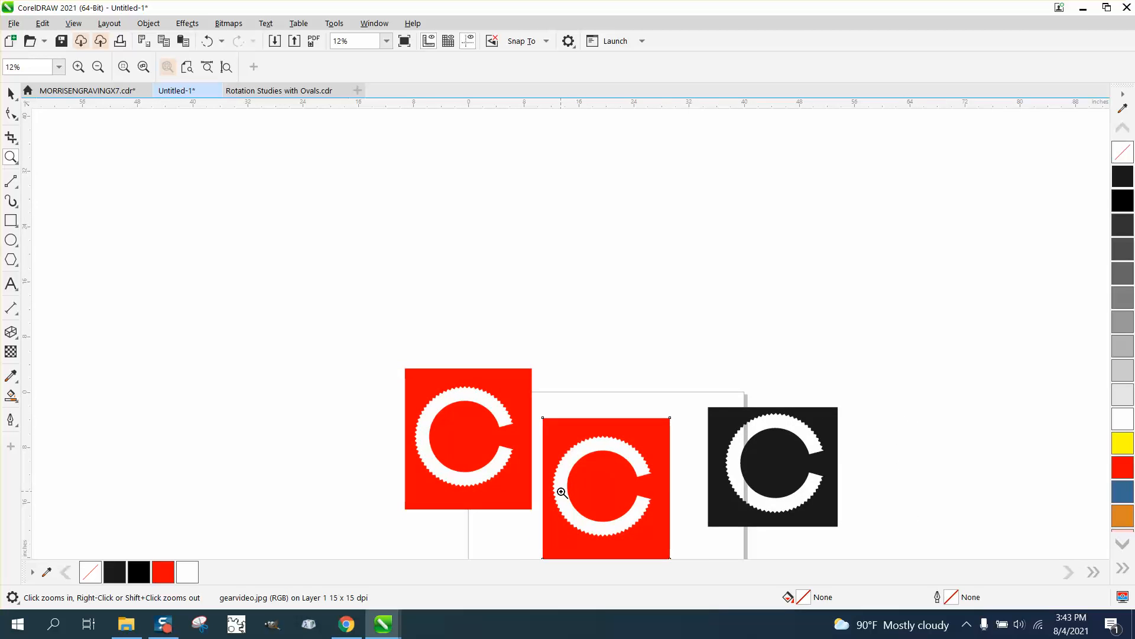
{"action": "left_click_drag", "start_coordinate": [557, 490], "coordinate": [695, 550]}
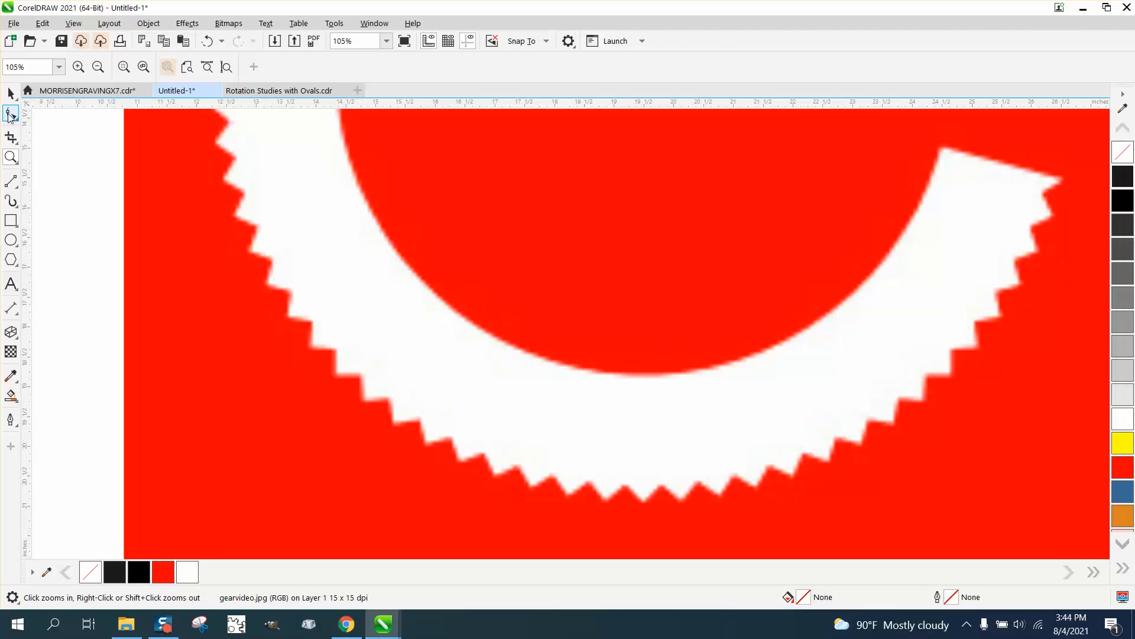
{"action": "left_click", "coordinate": [11, 114]}
{"action": "left_click", "coordinate": [11, 137]}
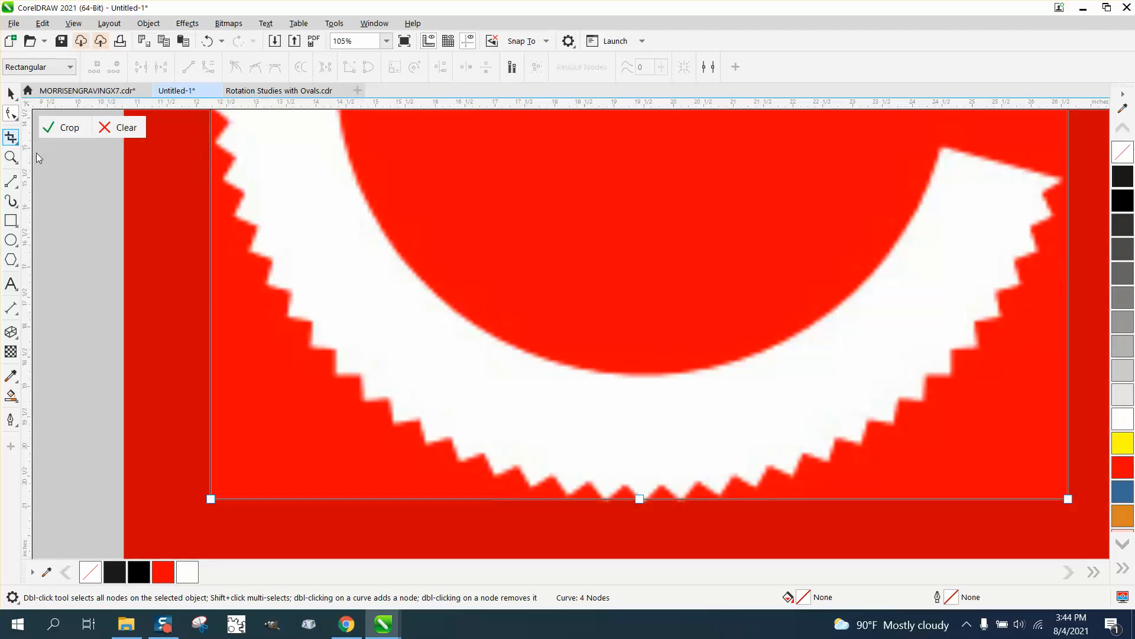
{"action": "left_click_drag", "start_coordinate": [640, 504], "coordinate": [641, 506]}
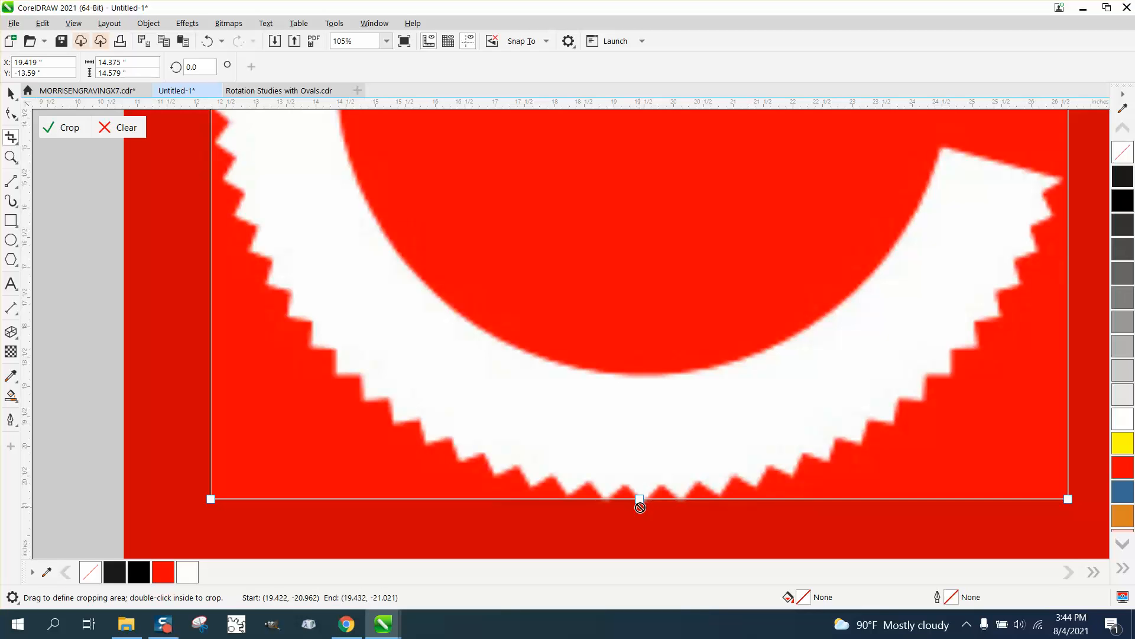
{"action": "scroll", "coordinate": [349, 432], "scroll_direction": "down", "scroll_amount": 3}
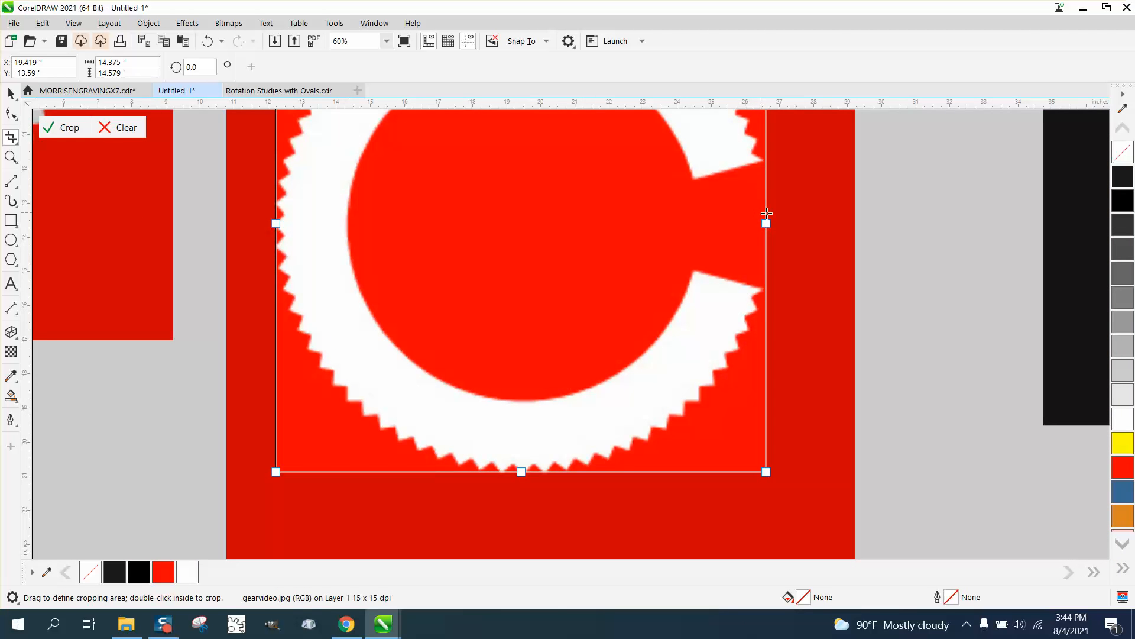
{"action": "left_click_drag", "start_coordinate": [767, 222], "coordinate": [771, 223]}
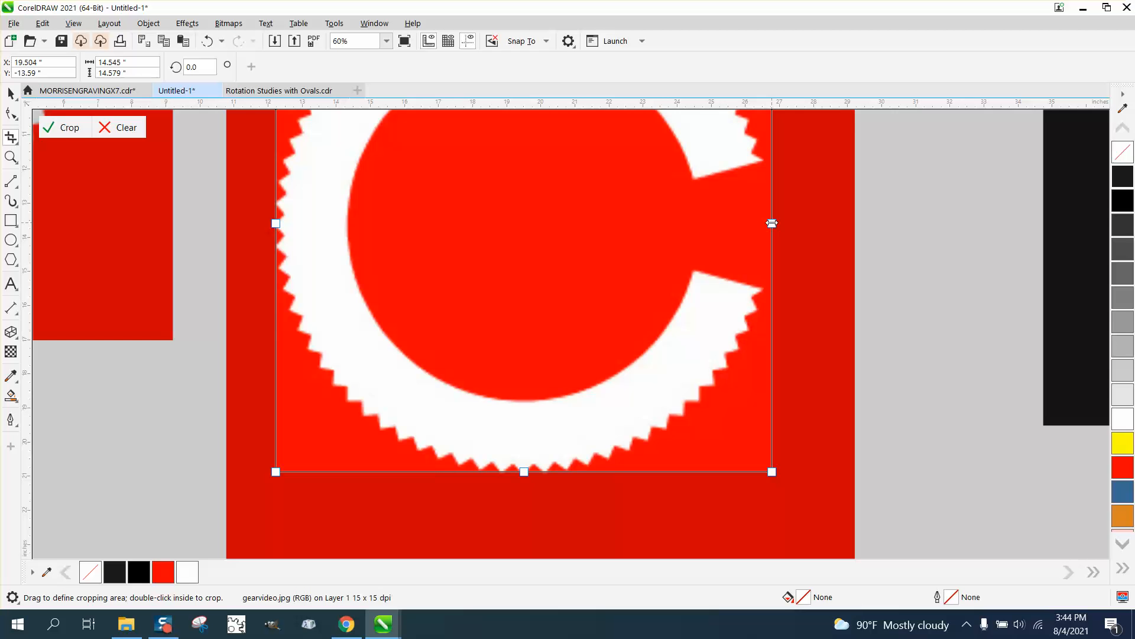
{"action": "scroll", "coordinate": [627, 267], "scroll_direction": "down", "scroll_amount": 4}
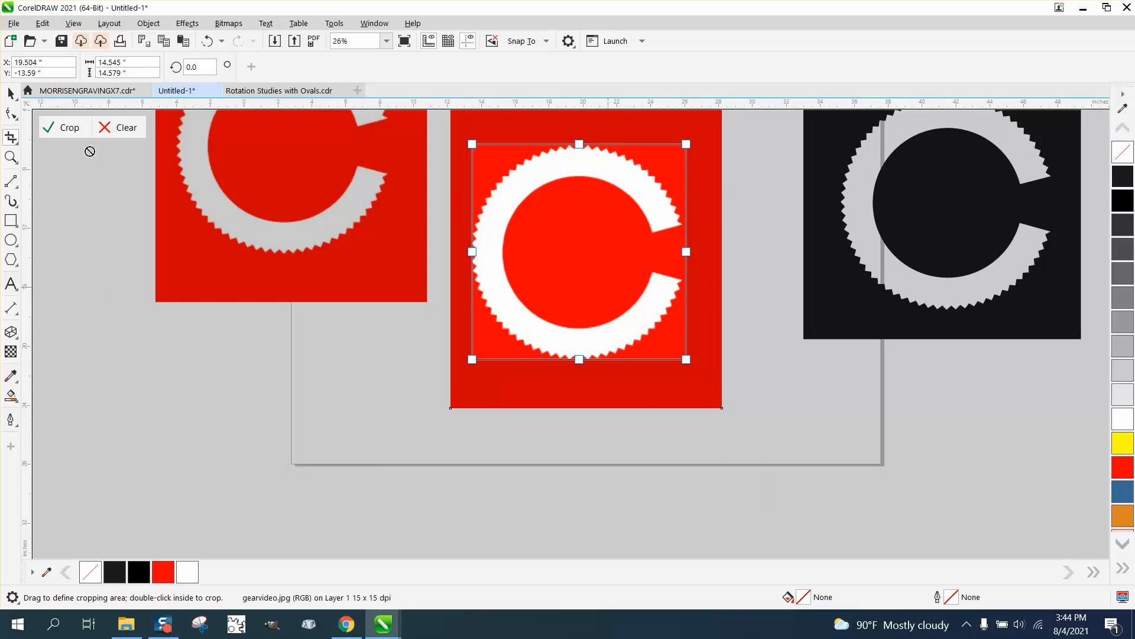
{"action": "left_click", "coordinate": [65, 129]}
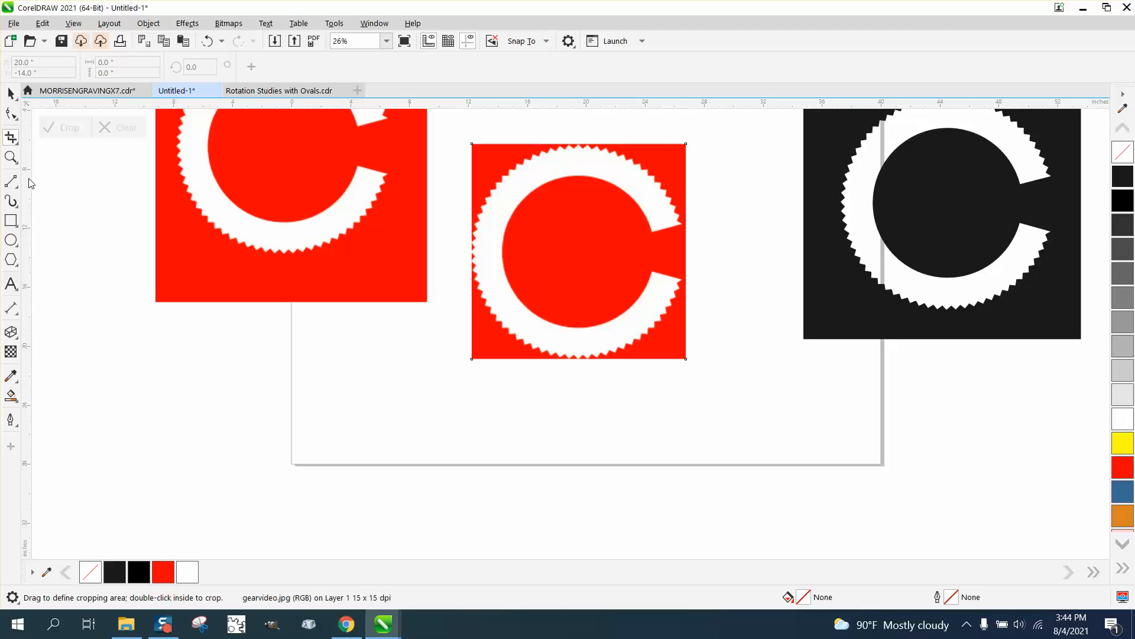
- Add one vertical and one horizontal guideline and center both on the page
{"action": "left_click_drag", "start_coordinate": [27, 184], "coordinate": [121, 191]}
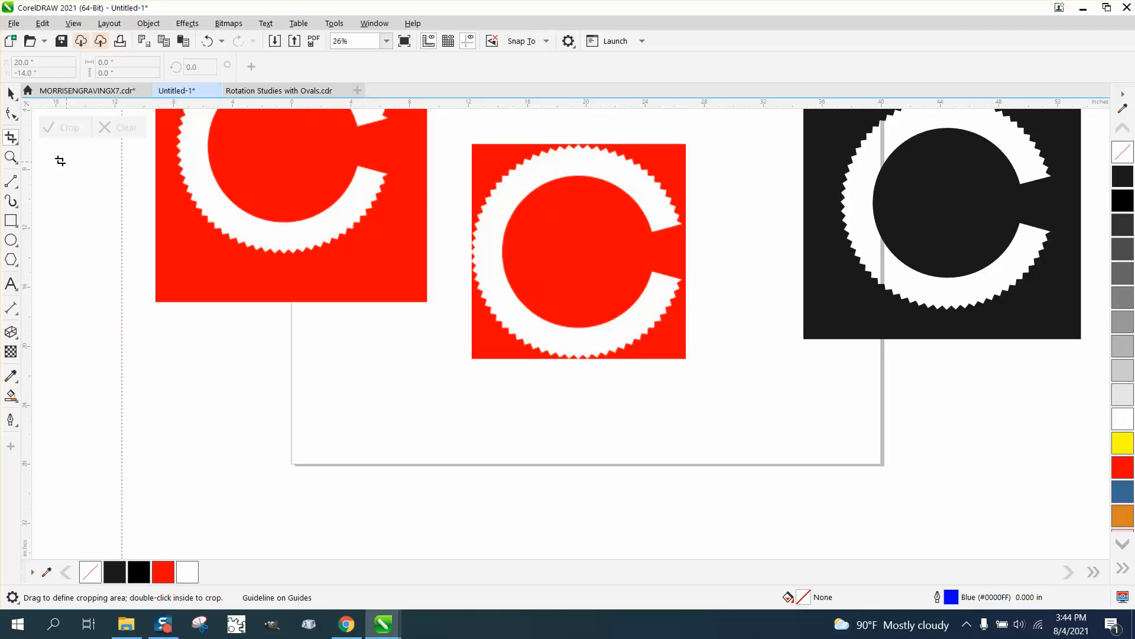
{"action": "left_click", "coordinate": [11, 93]}
{"action": "left_click", "coordinate": [120, 184]}
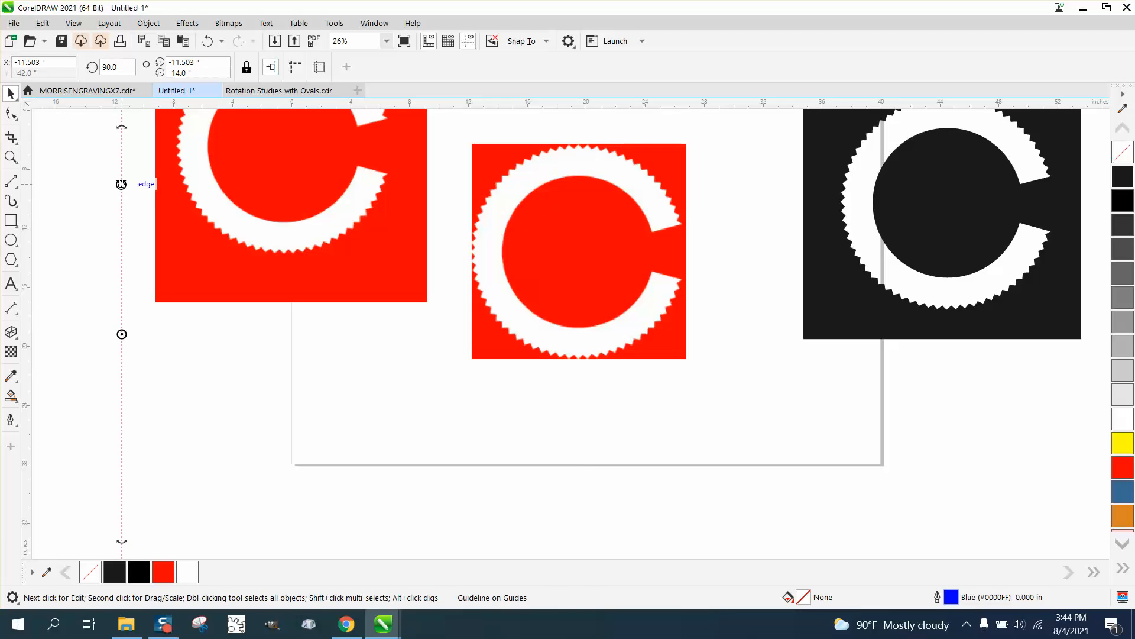
{"action": "key", "text": "p"}
{"action": "left_click_drag", "start_coordinate": [468, 107], "coordinate": [471, 123]}
{"action": "key", "text": "p"}
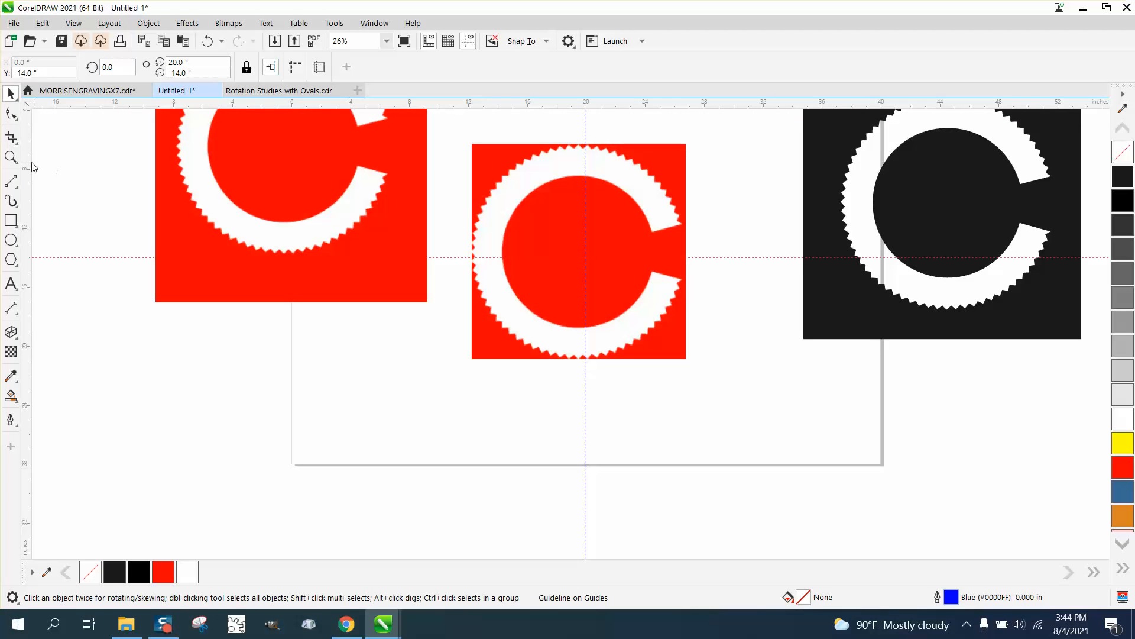
- Center the cropped gear image on the page, where the two guidelines cross
{"action": "left_click", "coordinate": [11, 156]}
{"action": "left_click_drag", "start_coordinate": [468, 153], "coordinate": [786, 437]}
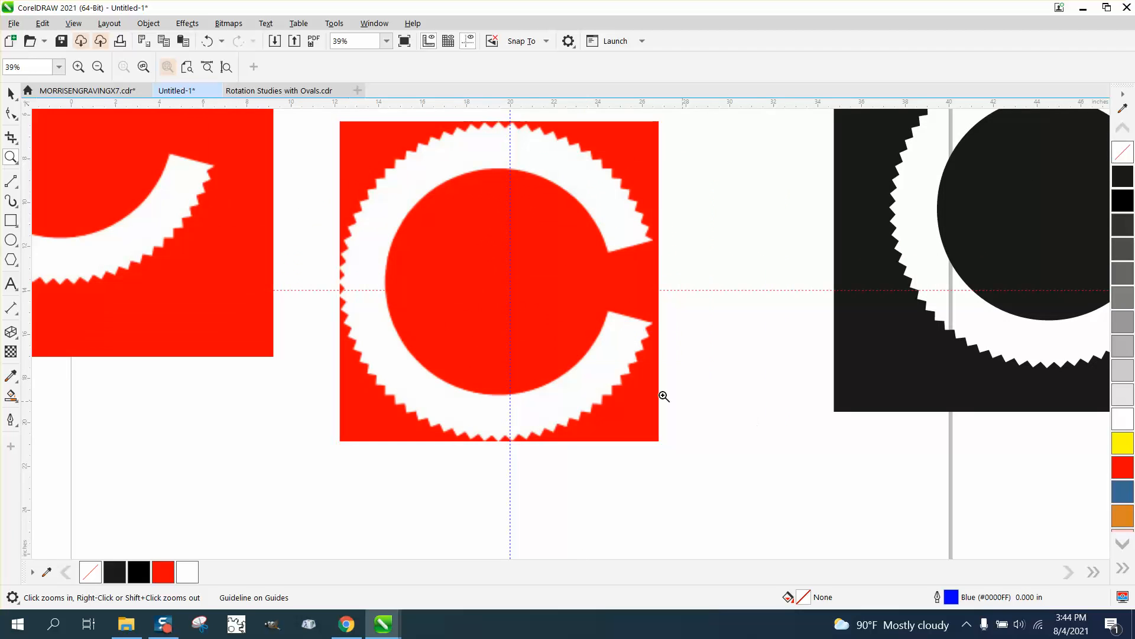
{"action": "left_click", "coordinate": [10, 92]}
{"action": "left_click", "coordinate": [395, 139]}
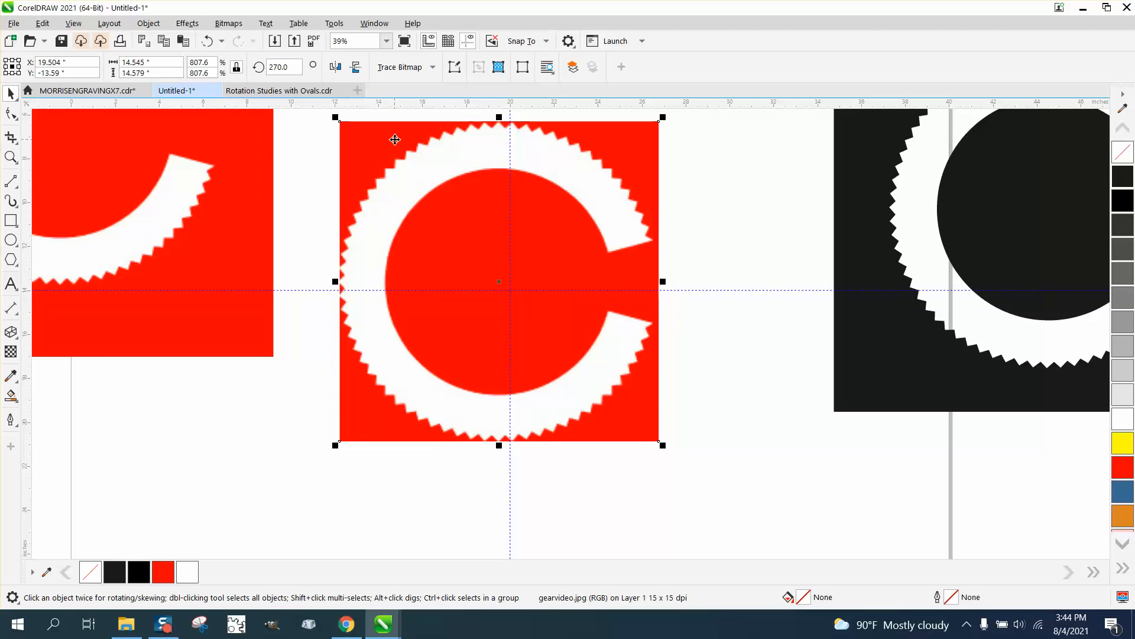
{"action": "key", "text": "p"}
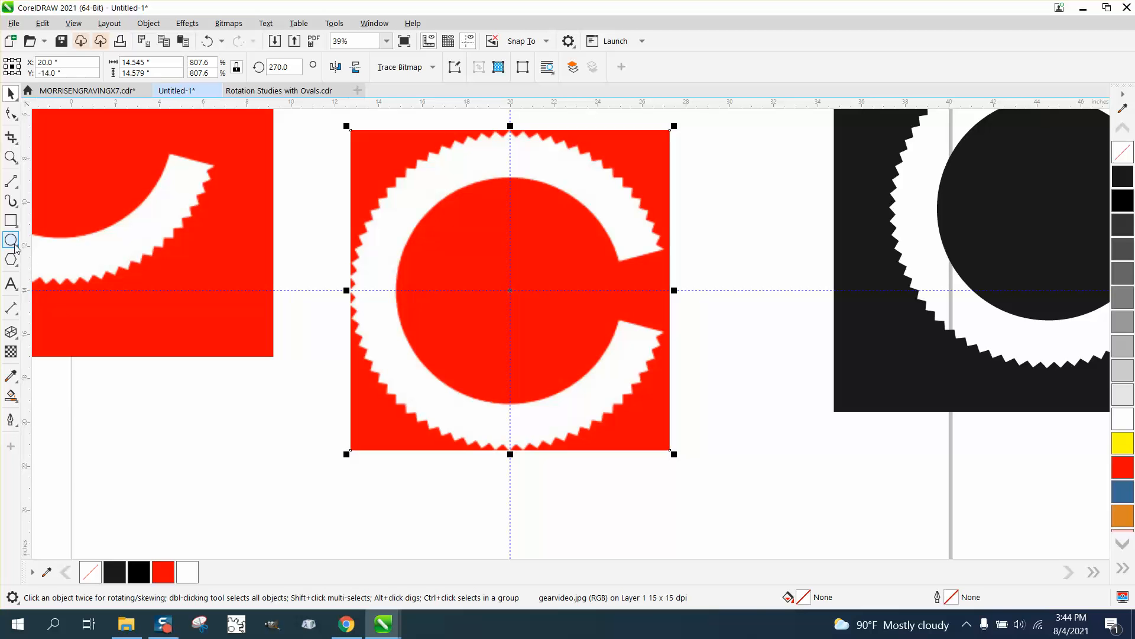
- Measure the gear's inner circle vertically with a parallel dimension between its lower and upper edges, and delete the dimension
{"action": "left_click", "coordinate": [11, 308]}
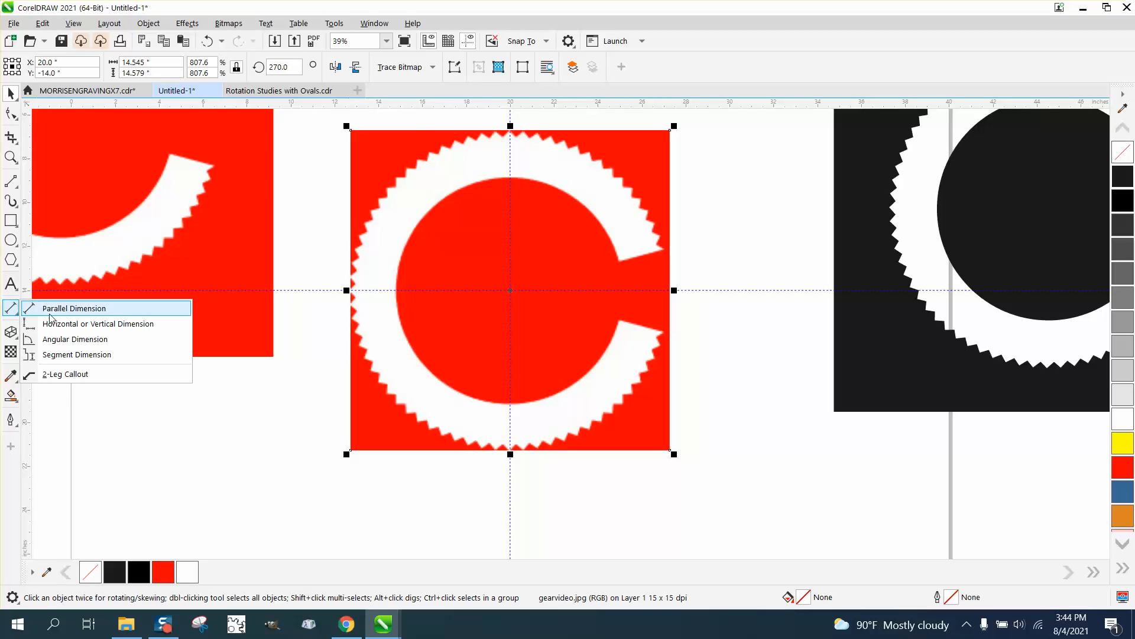
{"action": "left_click", "coordinate": [54, 306]}
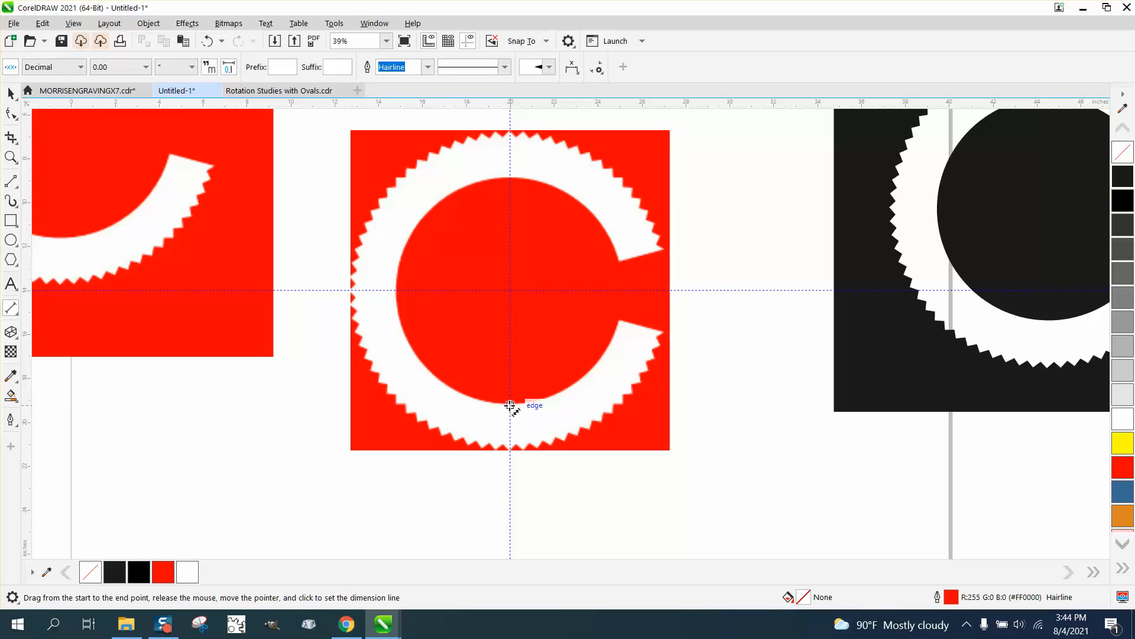
{"action": "left_click_drag", "start_coordinate": [510, 404], "coordinate": [509, 177]}
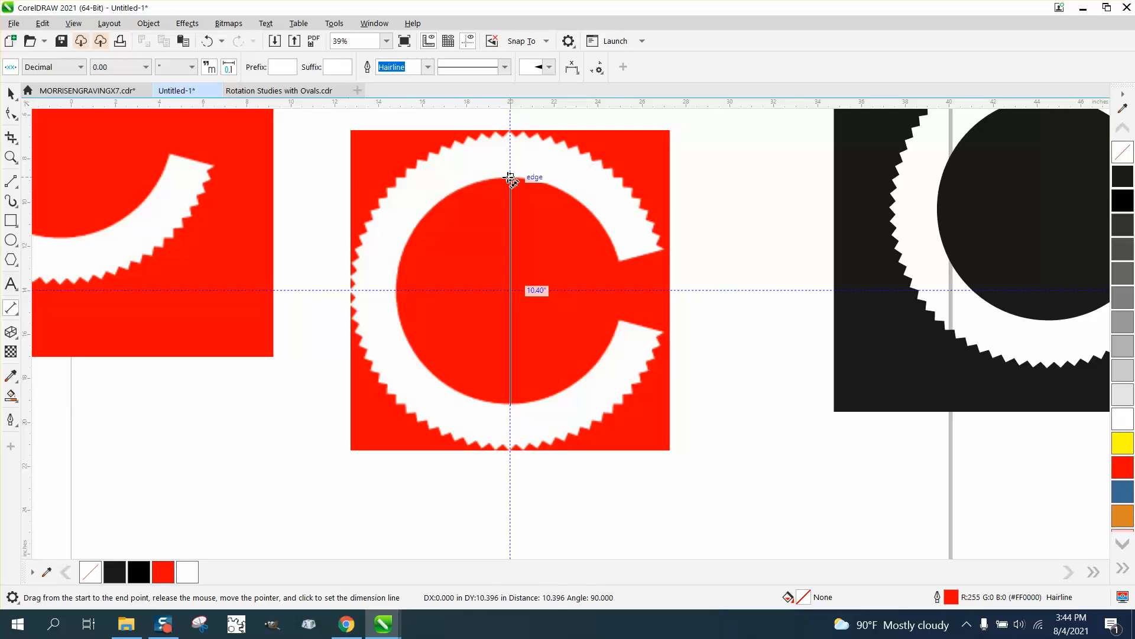
{"action": "left_click", "coordinate": [511, 180]}
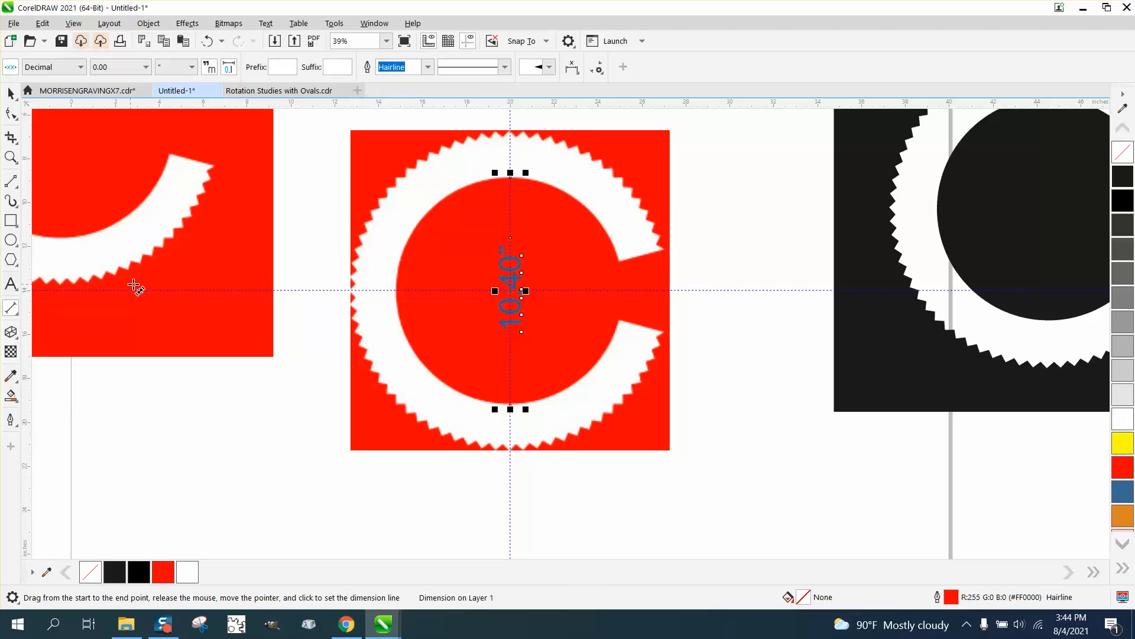
{"action": "key", "text": "Delete"}
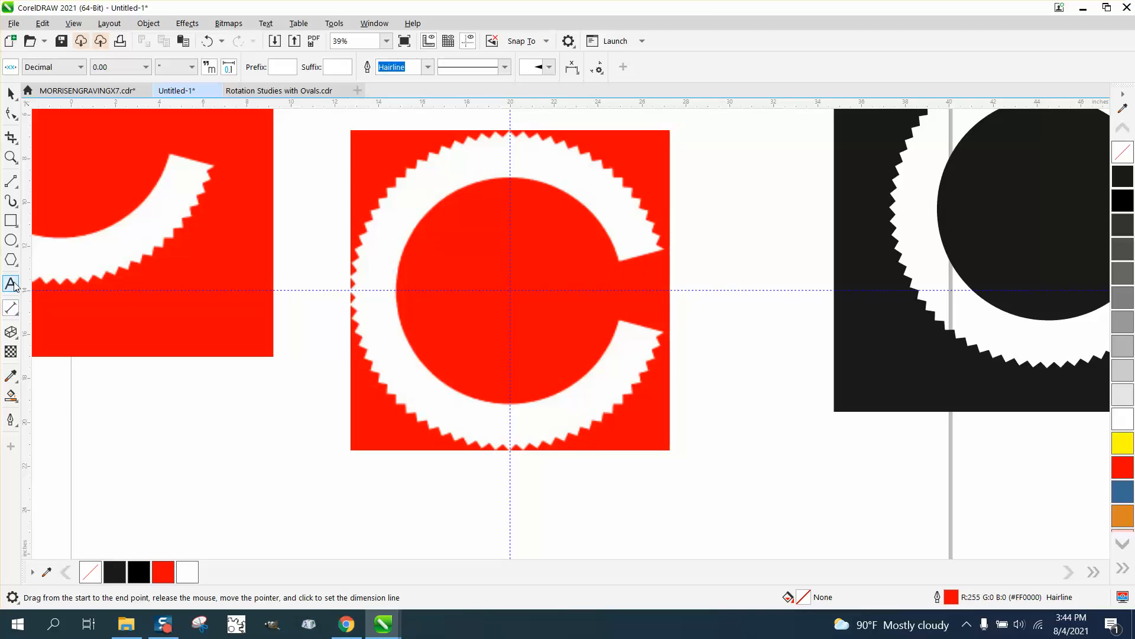
- Draw a circle below the original gear image, set its diameter to 10.4 in, and center it on the page
{"action": "left_click", "coordinate": [11, 240]}
{"action": "mouse_move", "coordinate": [287, 359]}
{"action": "left_mouse_down"}
{"action": "mouse_move", "coordinate": [160, 507]}
{"action": "mouse_move", "coordinate": [125, 520]}
{"action": "left_mouse_up"}
{"action": "left_click", "coordinate": [144, 61]}
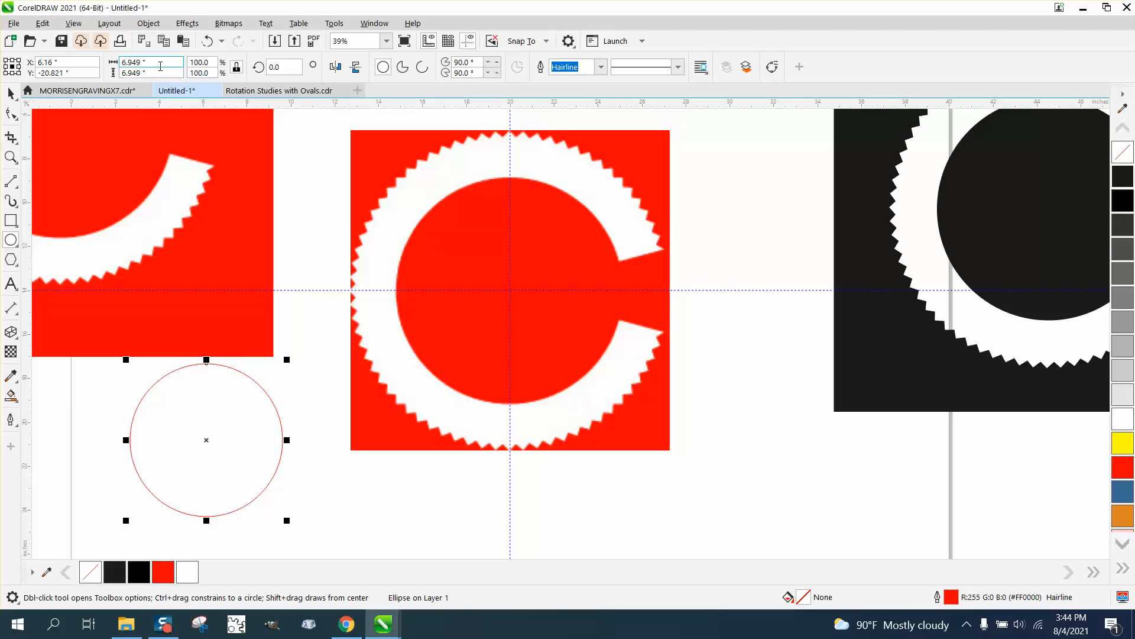
{"action": "type", "text": "10."}
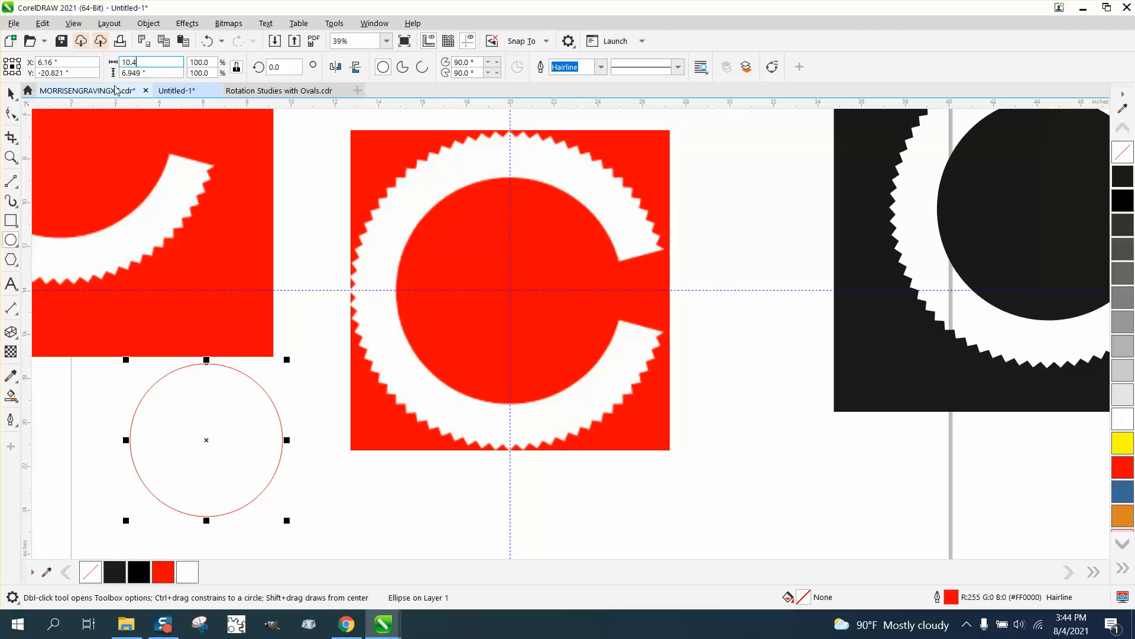
{"action": "type", "text": "4"}
{"action": "key", "text": "Return"}
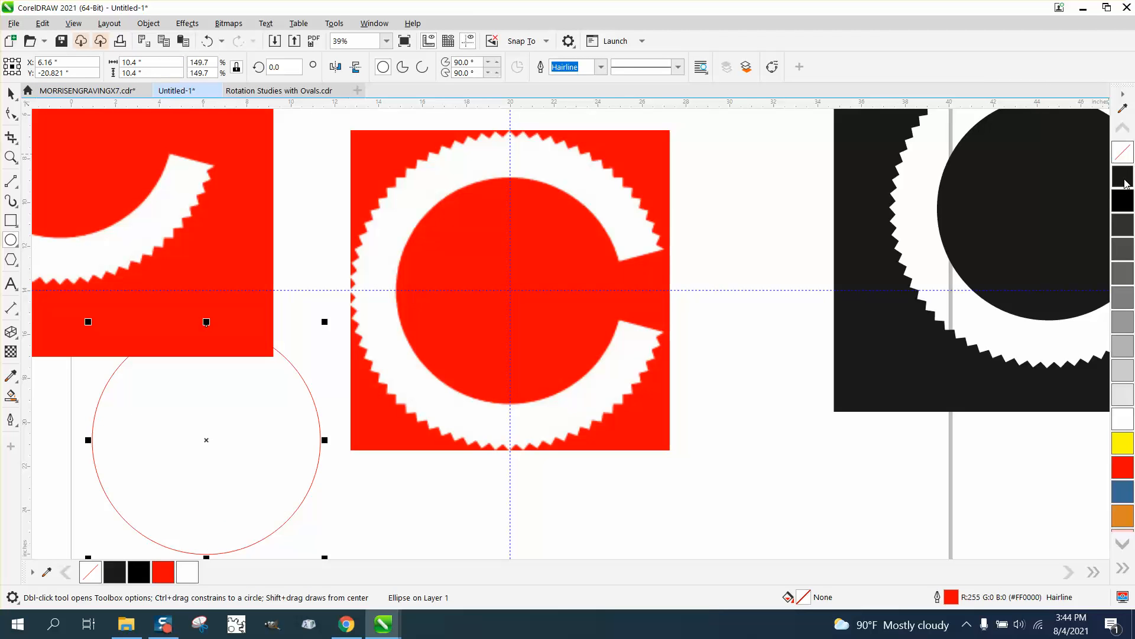
{"action": "key", "text": "p"}
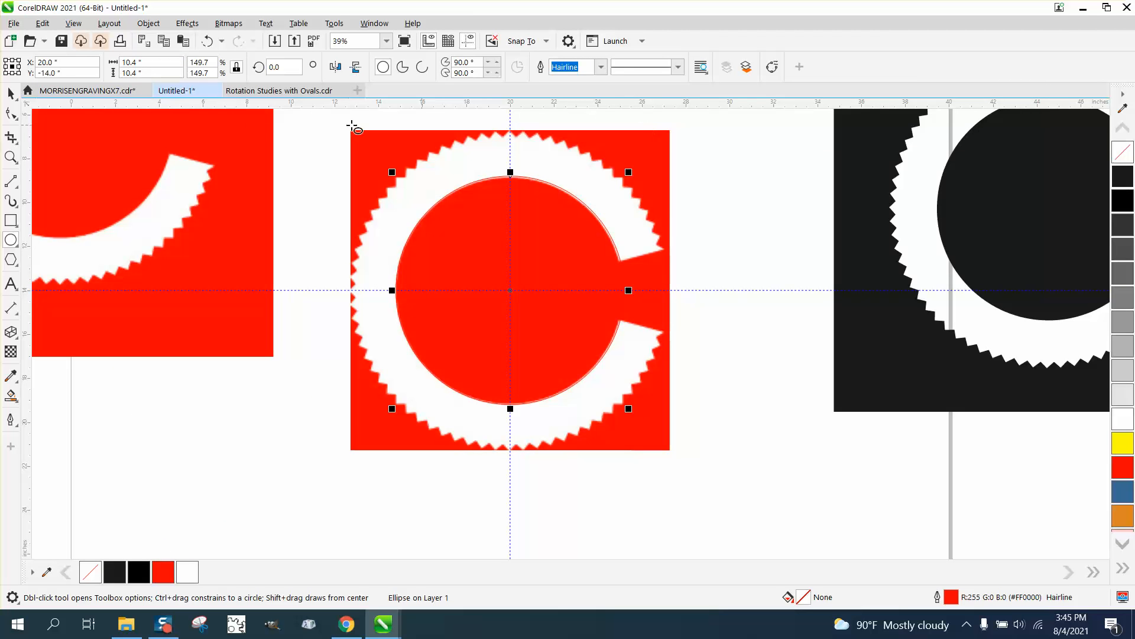
- Inspect the circle against the gear's inner edge and recolor its outline to near-black (#1A1A1A)
{"action": "left_click", "coordinate": [10, 157]}
{"action": "left_click_drag", "start_coordinate": [373, 159], "coordinate": [751, 473]}
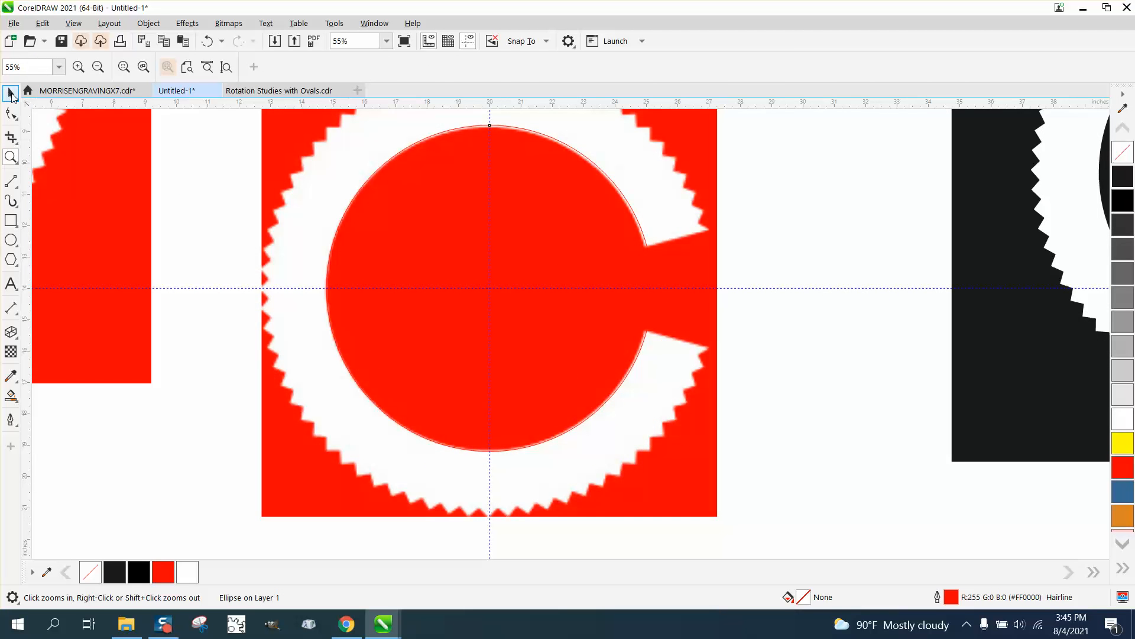
{"action": "left_click", "coordinate": [11, 93]}
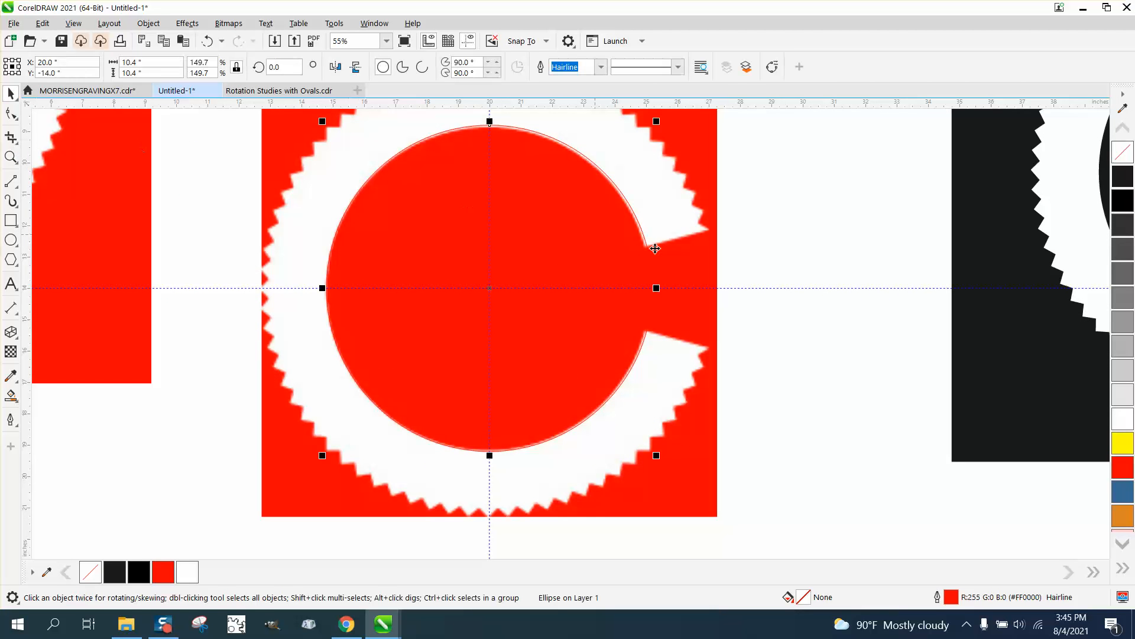
{"action": "right_click", "coordinate": [1122, 175]}
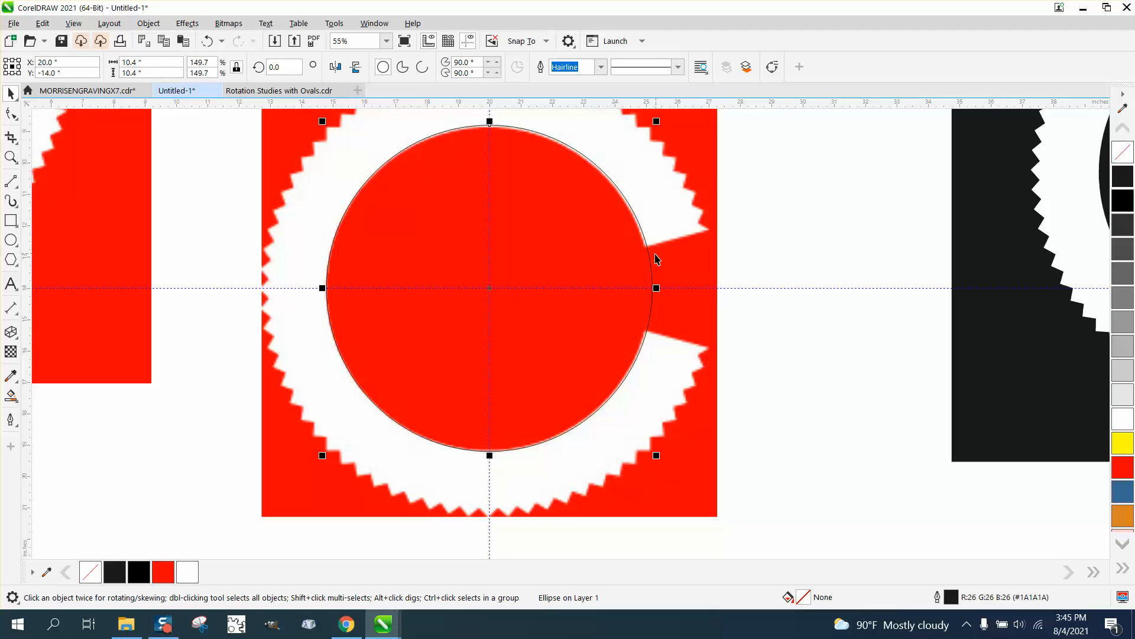
- Set the cropped gear image's rotation angle to 0 degrees
{"action": "scroll", "coordinate": [573, 243], "scroll_direction": "down", "scroll_amount": 1}
{"action": "scroll", "coordinate": [573, 243], "scroll_direction": "down", "scroll_amount": 2}
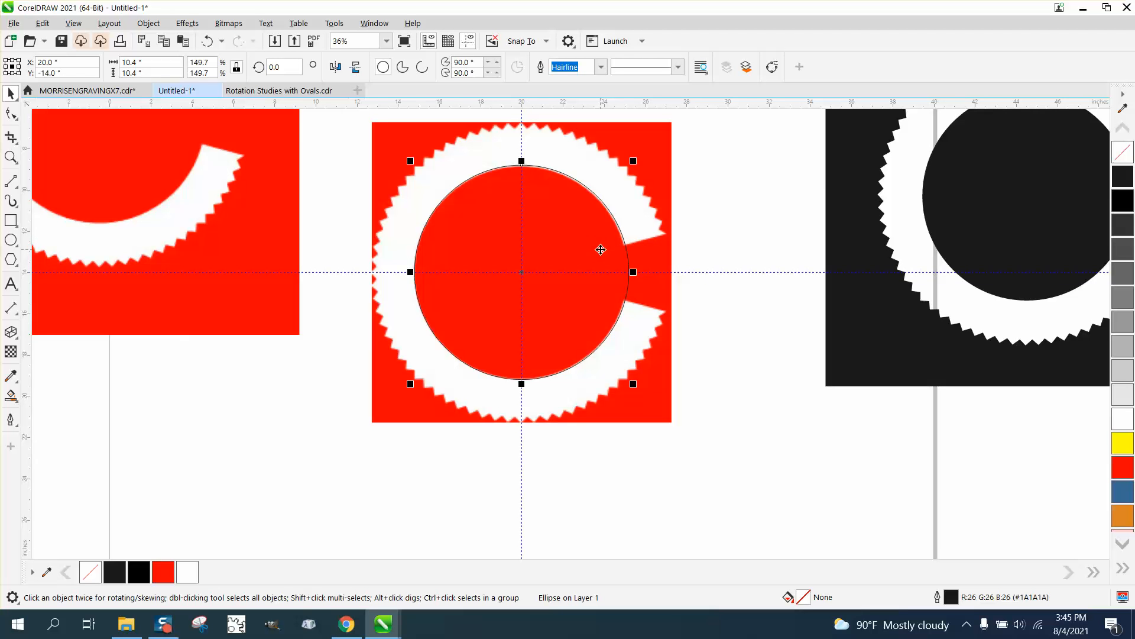
{"action": "scroll", "coordinate": [600, 250], "scroll_direction": "down", "scroll_amount": 1}
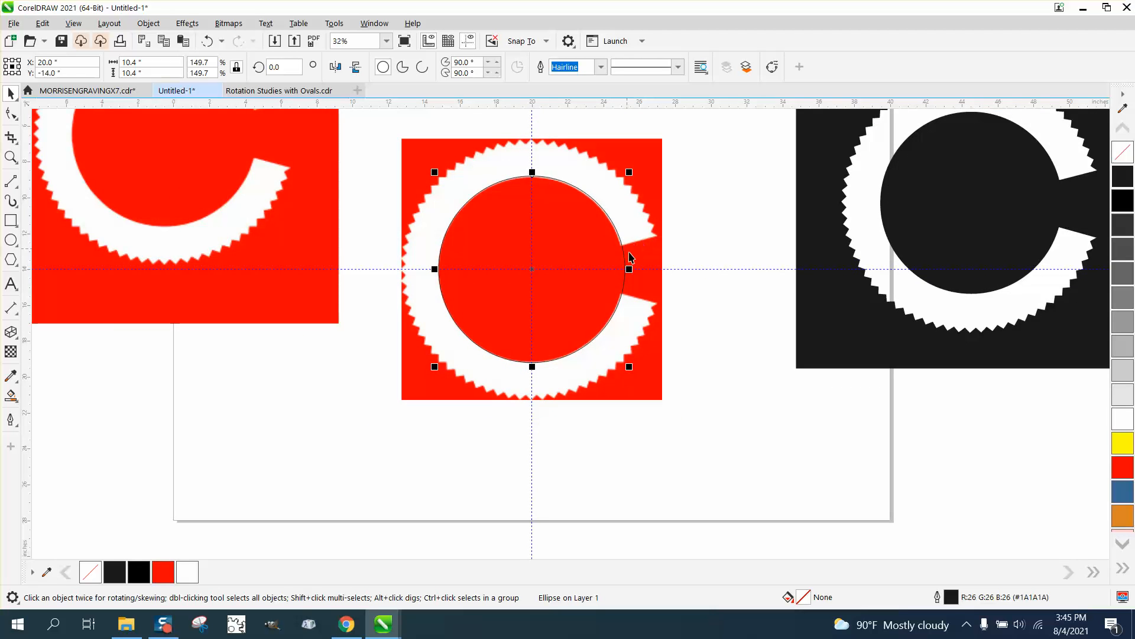
{"action": "left_click", "coordinate": [418, 164]}
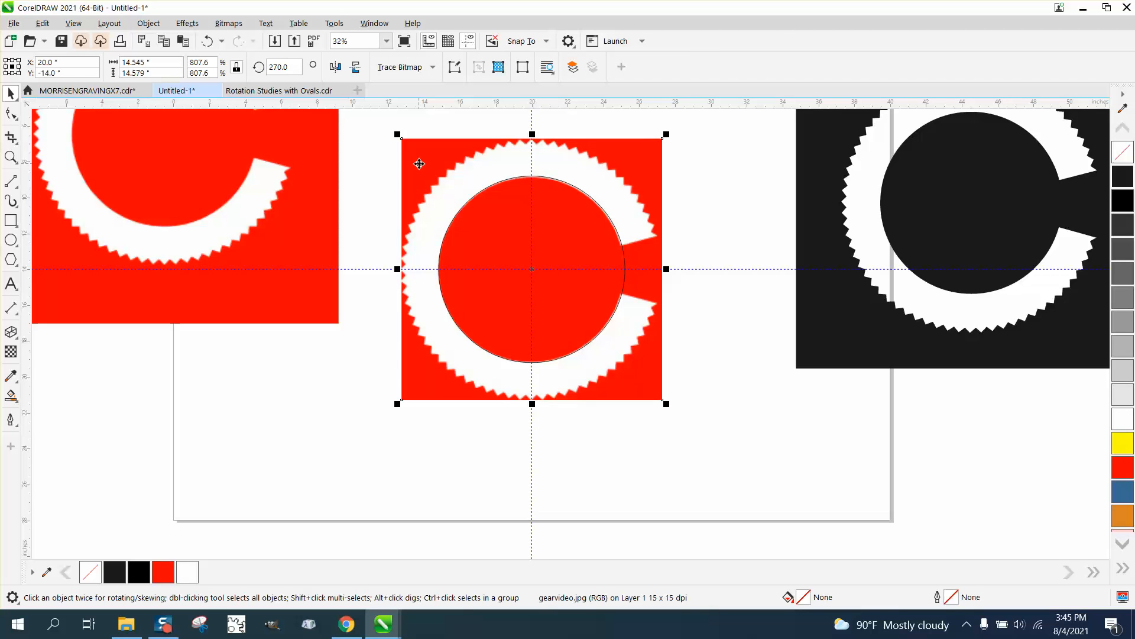
{"action": "double_click", "coordinate": [285, 67]}
{"action": "type", "text": "0"}
{"action": "key", "text": "Return"}
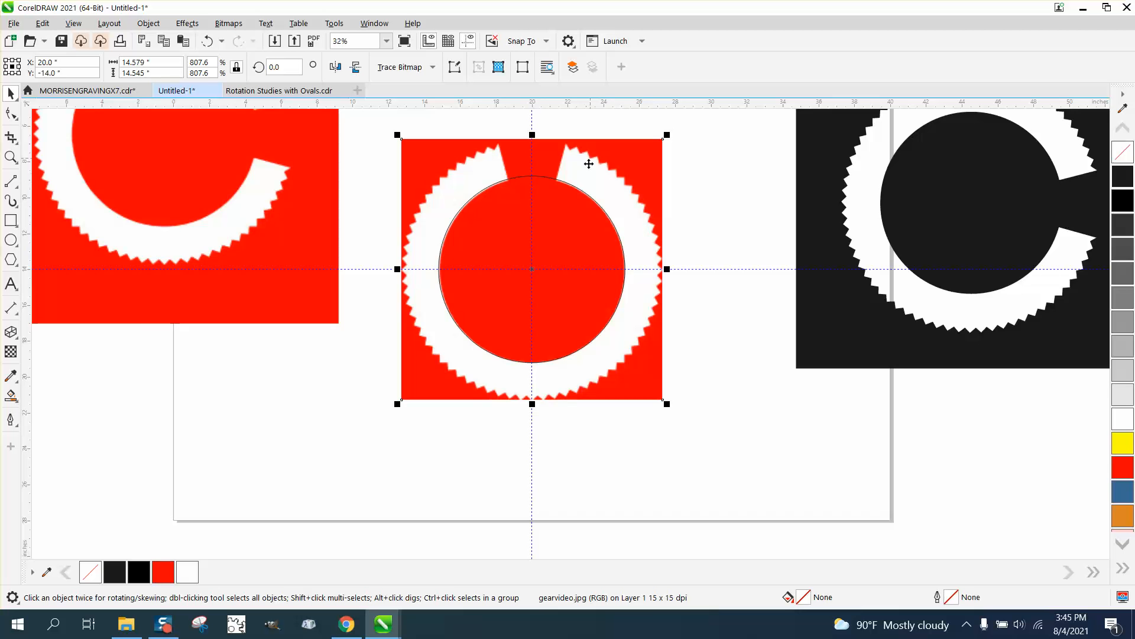
- Draw a 72-sided polygon about 16.4 in across, give it a near-black outline (#1A1A1A), and center it on the page
{"action": "scroll", "coordinate": [593, 177], "scroll_direction": "down", "scroll_amount": 4}
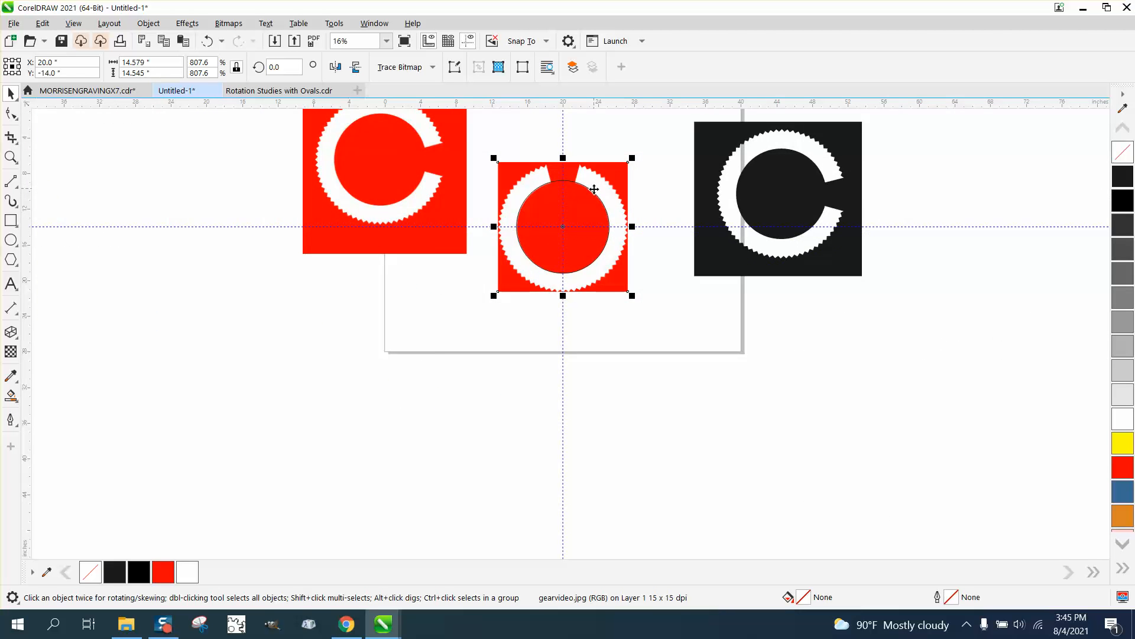
{"action": "left_click", "coordinate": [17, 271]}
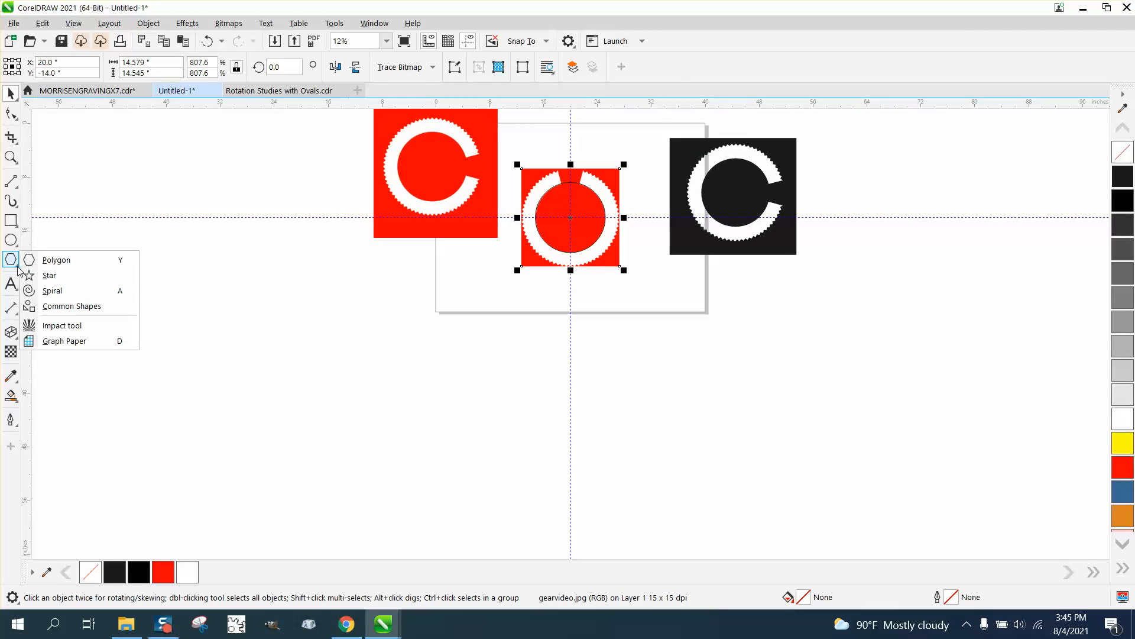
{"action": "left_click", "coordinate": [51, 256]}
{"action": "left_click_drag", "start_coordinate": [369, 258], "coordinate": [274, 373]}
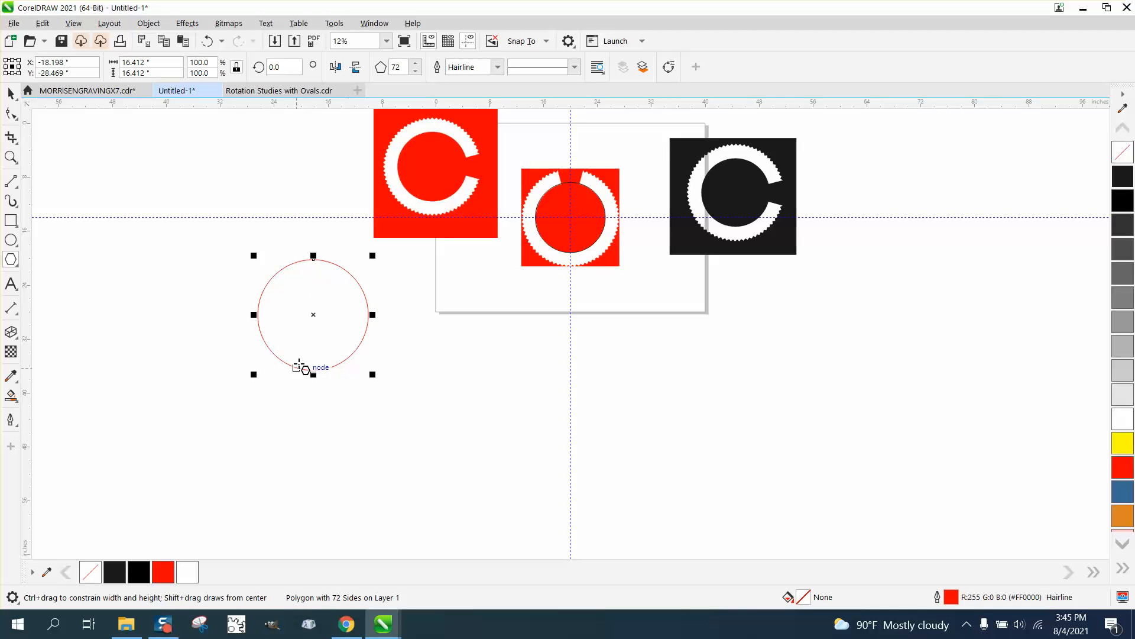
{"action": "right_click", "coordinate": [1127, 181]}
{"action": "key", "text": "p"}
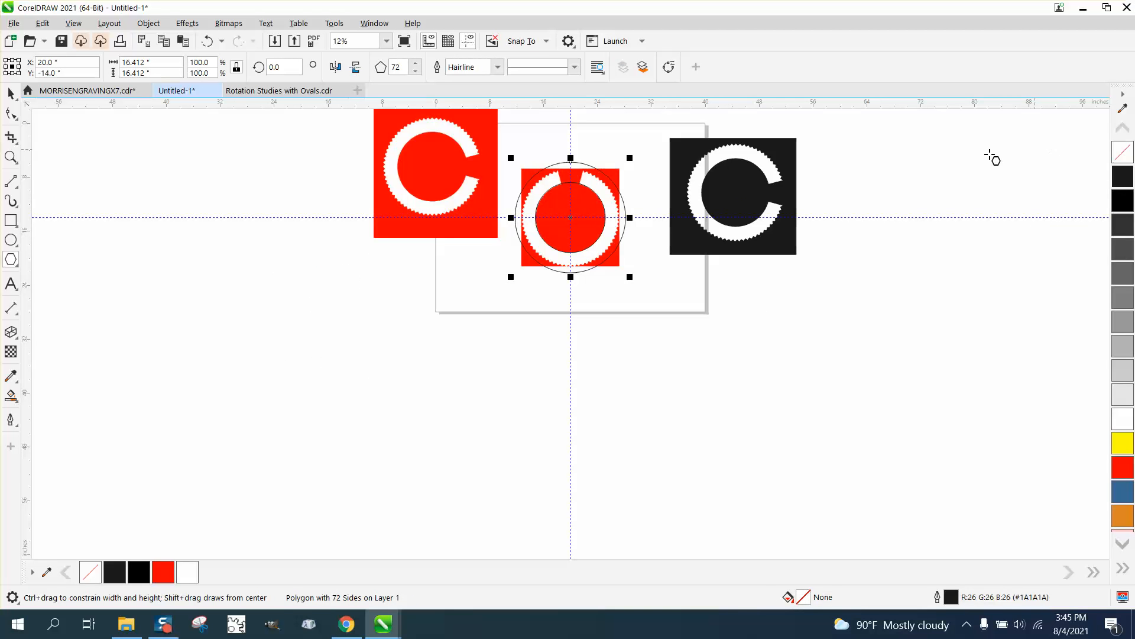
- Scale the 72-sided polygon down from its center to about 14.67 in, close to the gear's tooth tips
{"action": "left_click", "coordinate": [11, 157]}
{"action": "left_click_drag", "start_coordinate": [527, 153], "coordinate": [712, 329]}
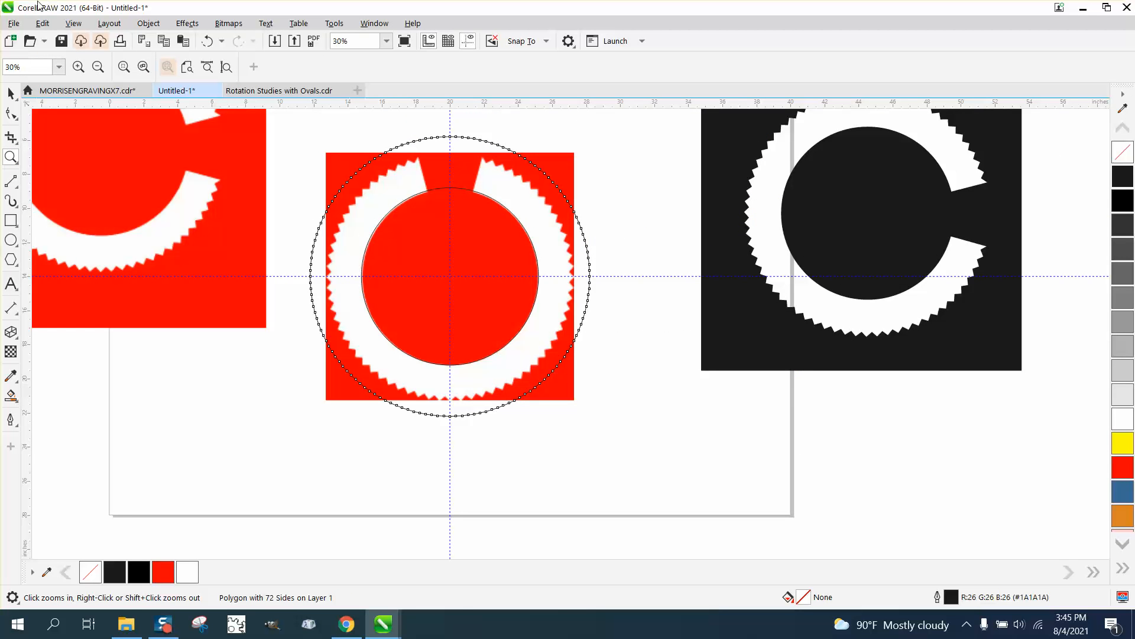
{"action": "left_click", "coordinate": [11, 92]}
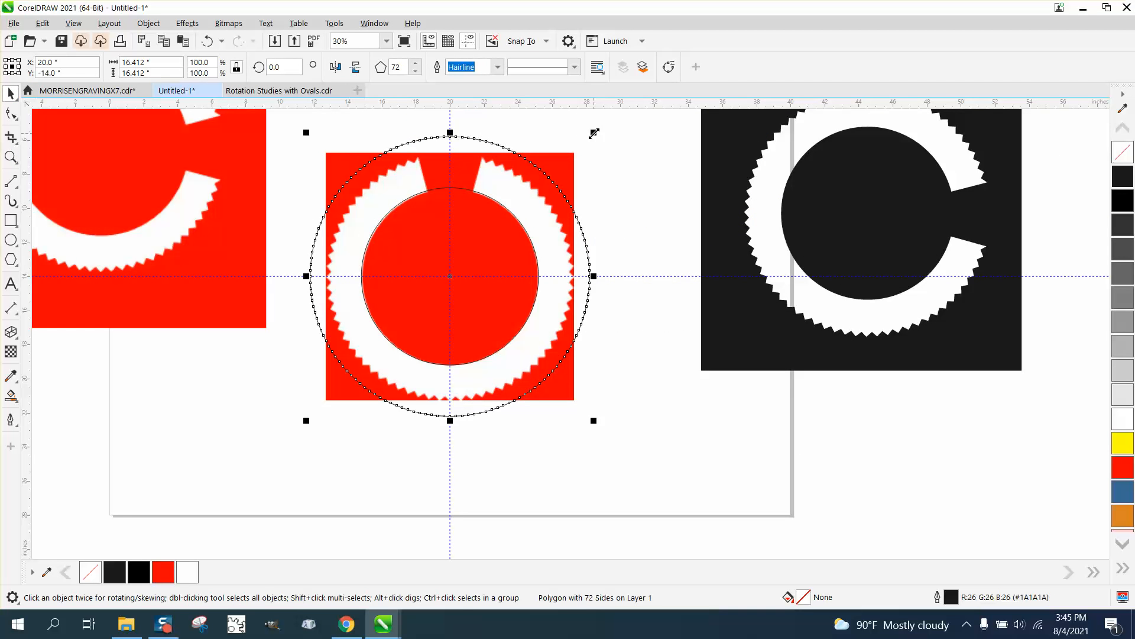
{"action": "left_click_drag", "start_coordinate": [595, 133], "coordinate": [583, 149]}
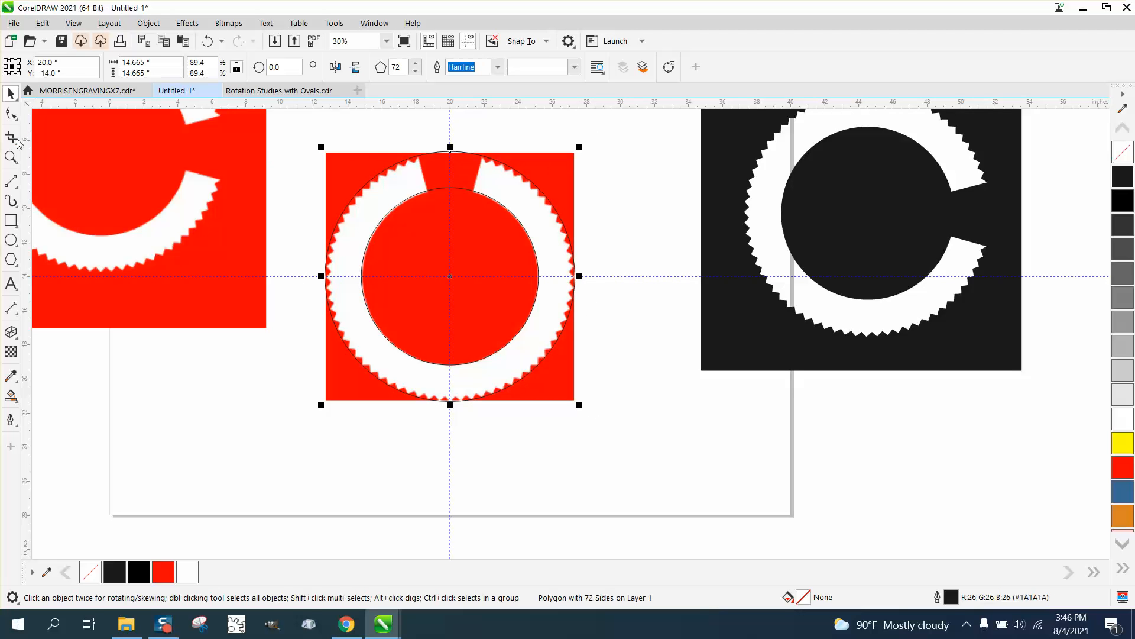
- Examine how closely the polygon follows the gear's tooth tips along the upper, left and right edges
{"action": "left_click", "coordinate": [10, 156]}
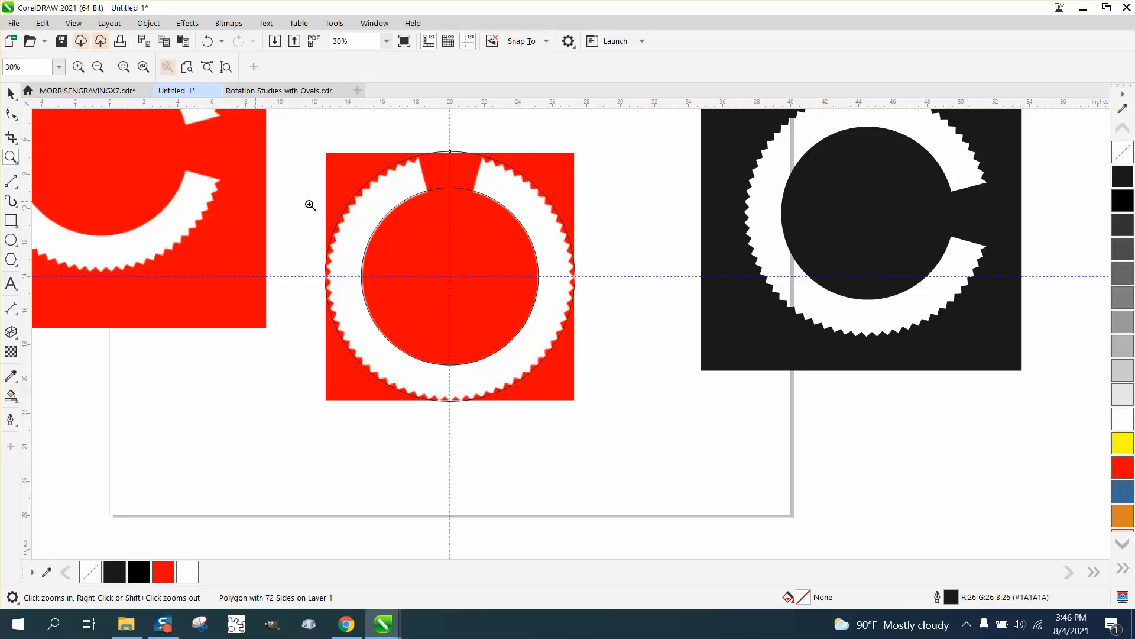
{"action": "left_click", "coordinate": [386, 148]}
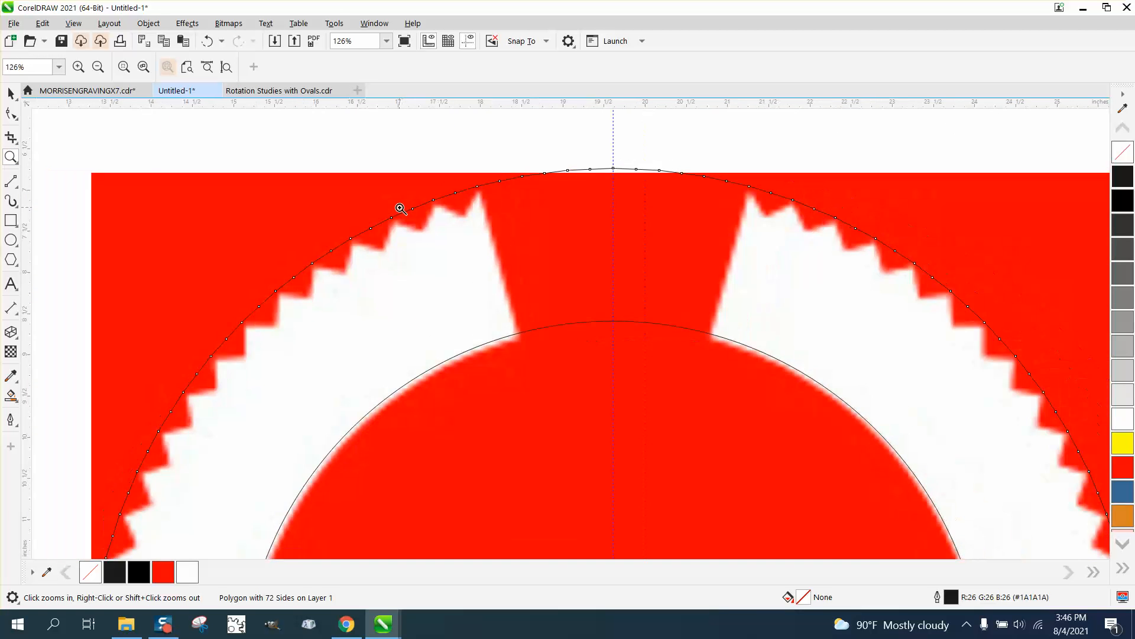
{"action": "right_click", "coordinate": [400, 208]}
{"action": "right_click", "coordinate": [665, 282]}
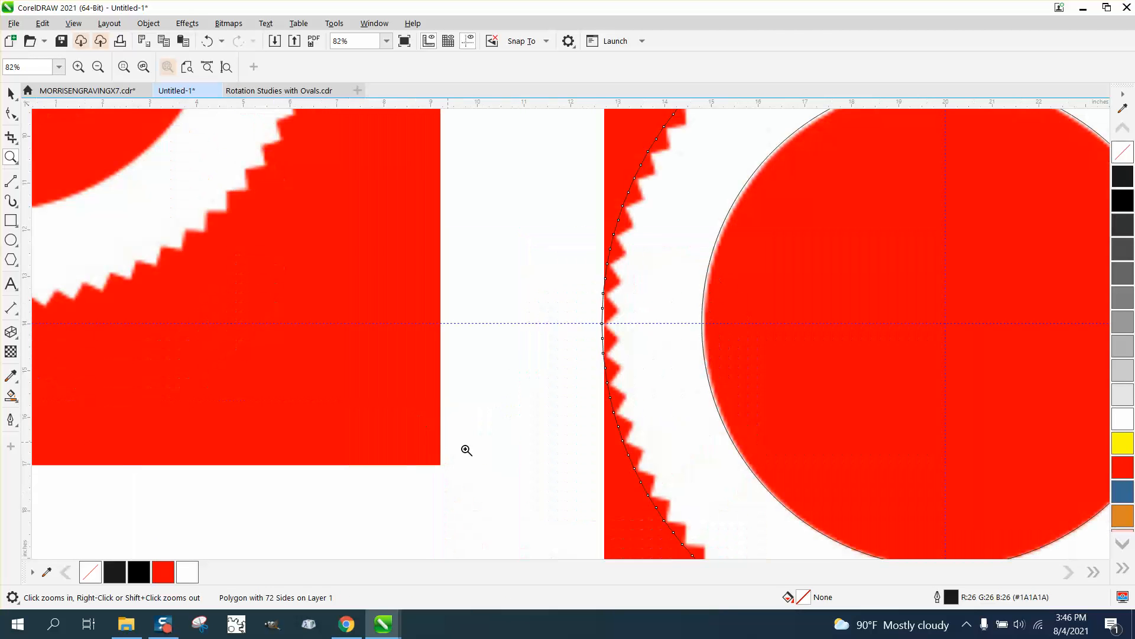
{"action": "left_click", "coordinate": [413, 406]}
{"action": "right_click", "coordinate": [591, 408]}
{"action": "right_click", "coordinate": [585, 393]}
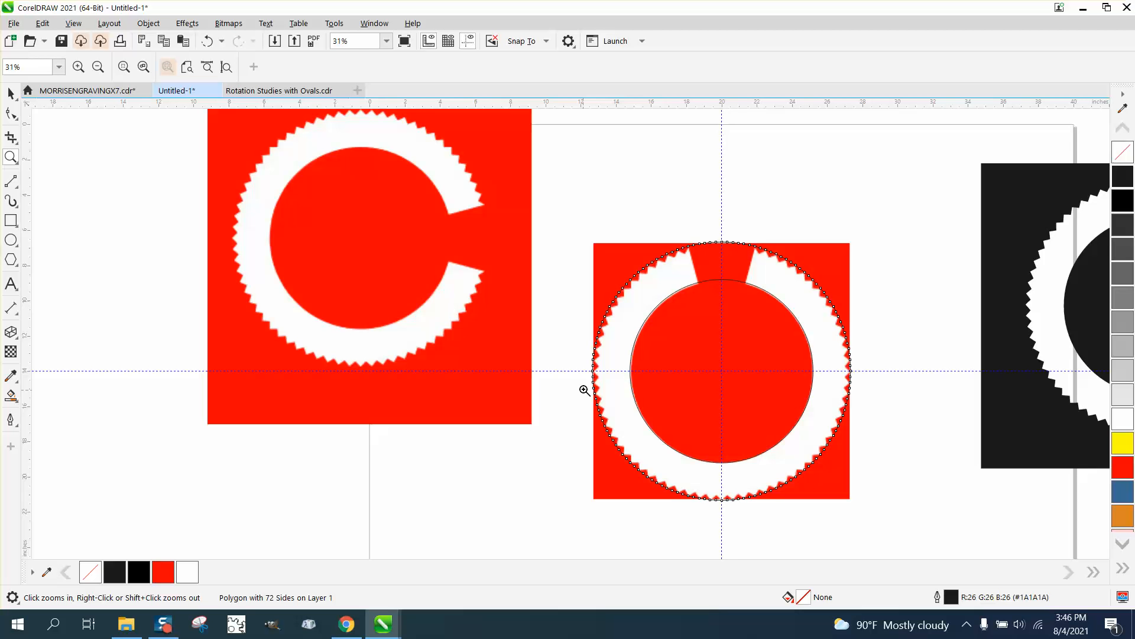
{"action": "left_click_drag", "start_coordinate": [905, 394], "coordinate": [903, 393]}
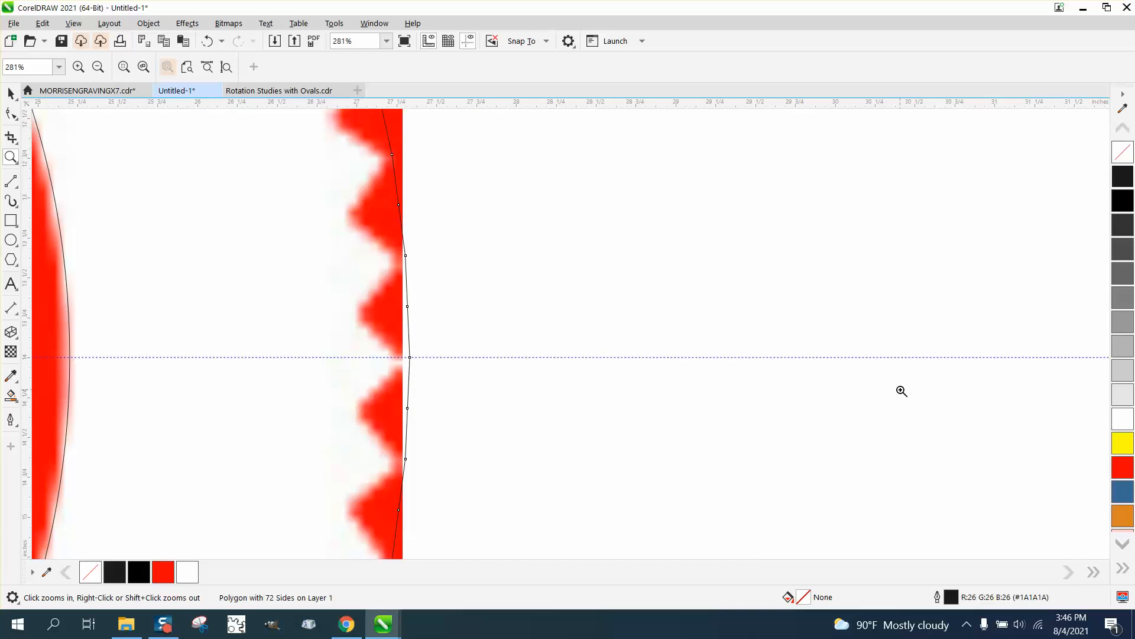
{"action": "scroll", "coordinate": [832, 359], "scroll_direction": "down", "scroll_amount": 1}
{"action": "scroll", "coordinate": [814, 355], "scroll_direction": "down", "scroll_amount": 3}
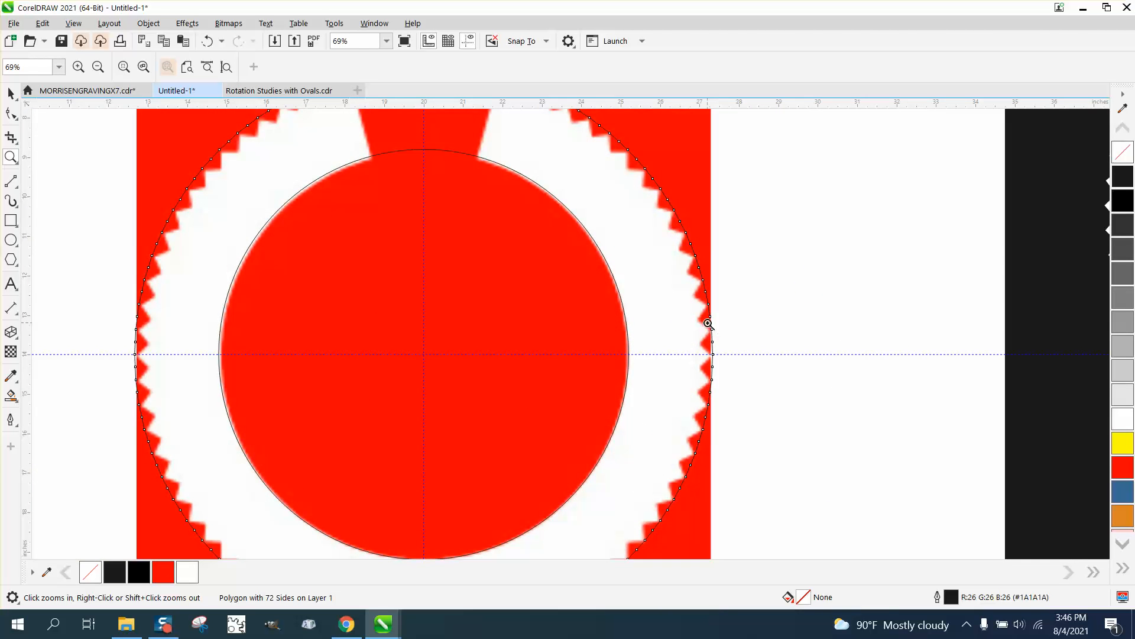
{"action": "scroll", "coordinate": [708, 323], "scroll_direction": "down", "scroll_amount": 1}
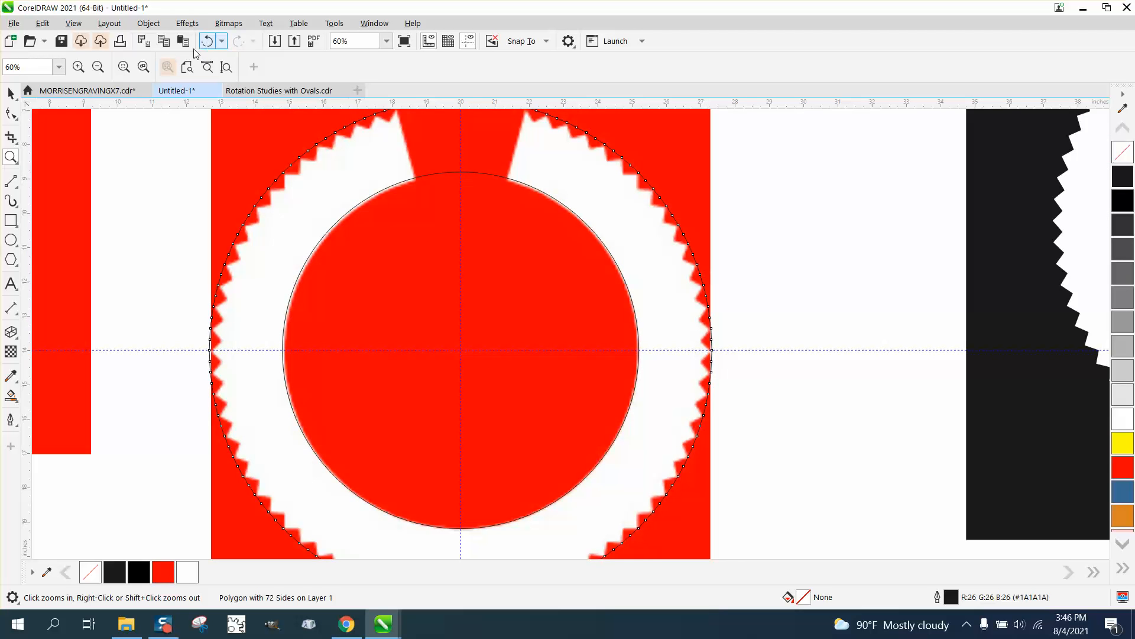
- Shrink the polygon slightly from its center to about 14.55 in to match the tooth tips
{"action": "left_click", "coordinate": [10, 93]}
{"action": "scroll", "coordinate": [726, 252], "scroll_direction": "down", "scroll_amount": 2}
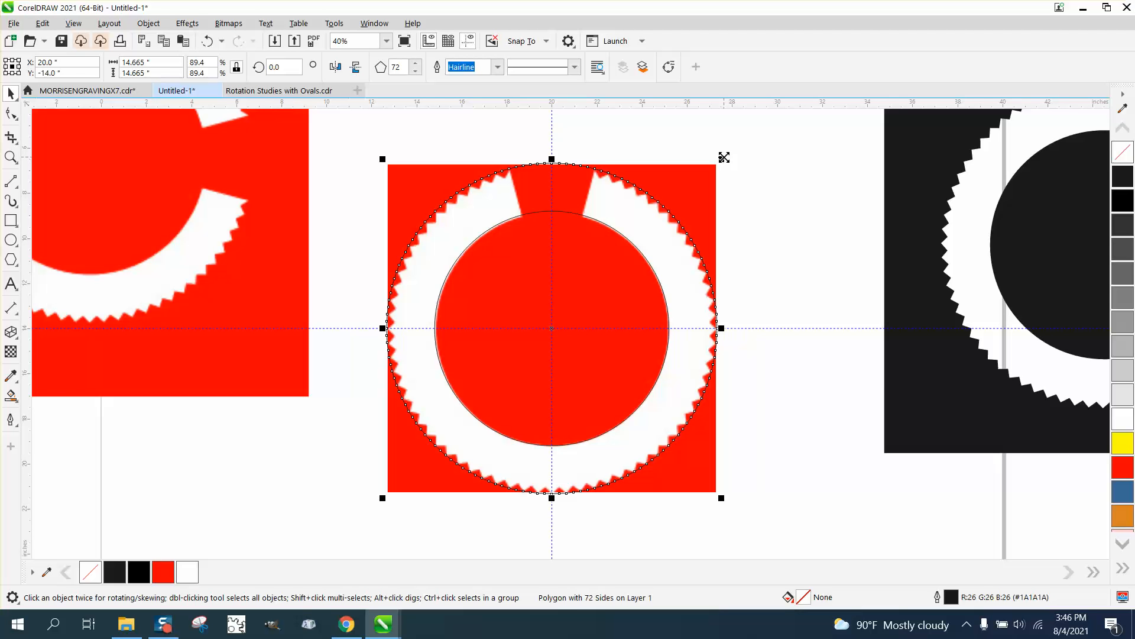
{"action": "left_click_drag", "start_coordinate": [724, 158], "coordinate": [722, 159]}
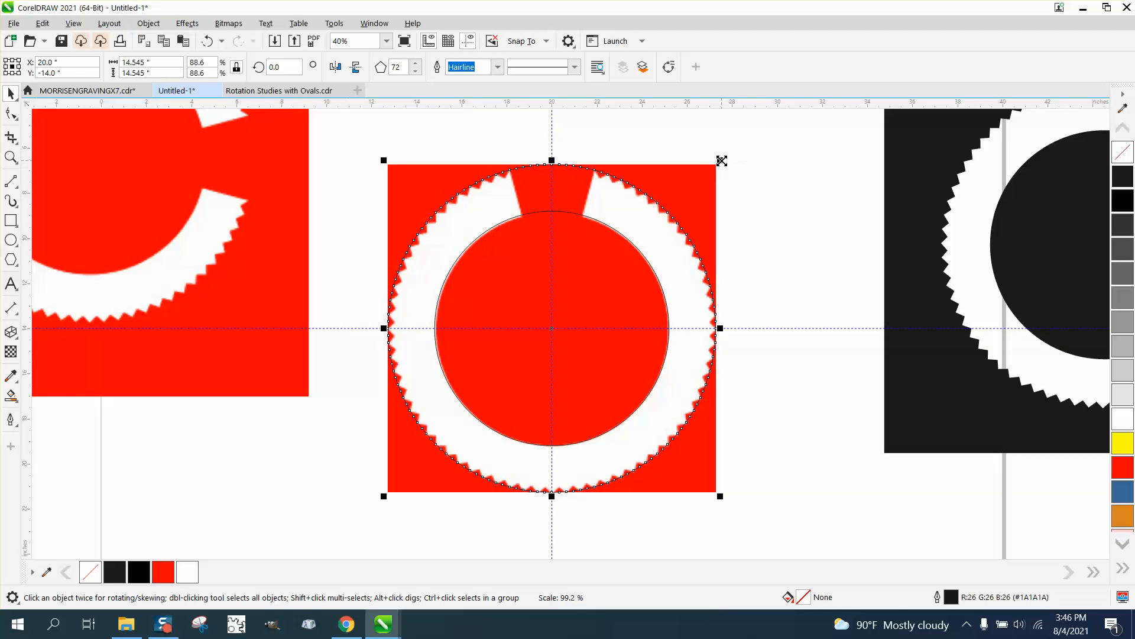
- Move one of the polygon's mid-side nodes inward to a tooth root on the gear's upper-left arc, shaping all the teeth
{"action": "left_click", "coordinate": [11, 157]}
{"action": "left_click_drag", "start_coordinate": [429, 182], "coordinate": [523, 235]}
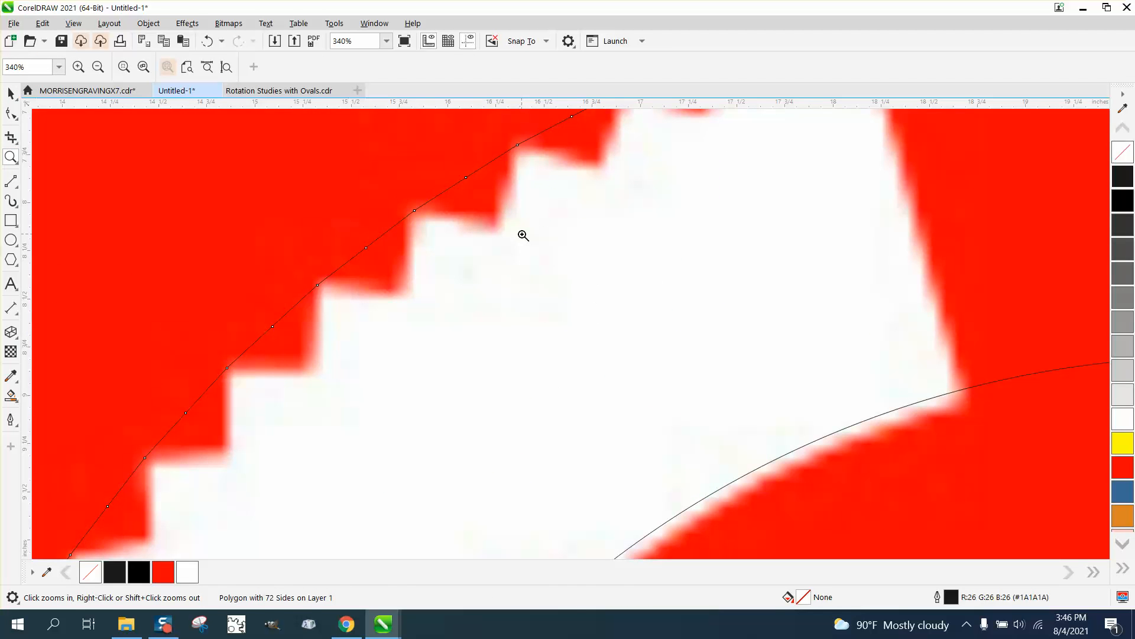
{"action": "left_click", "coordinate": [11, 113]}
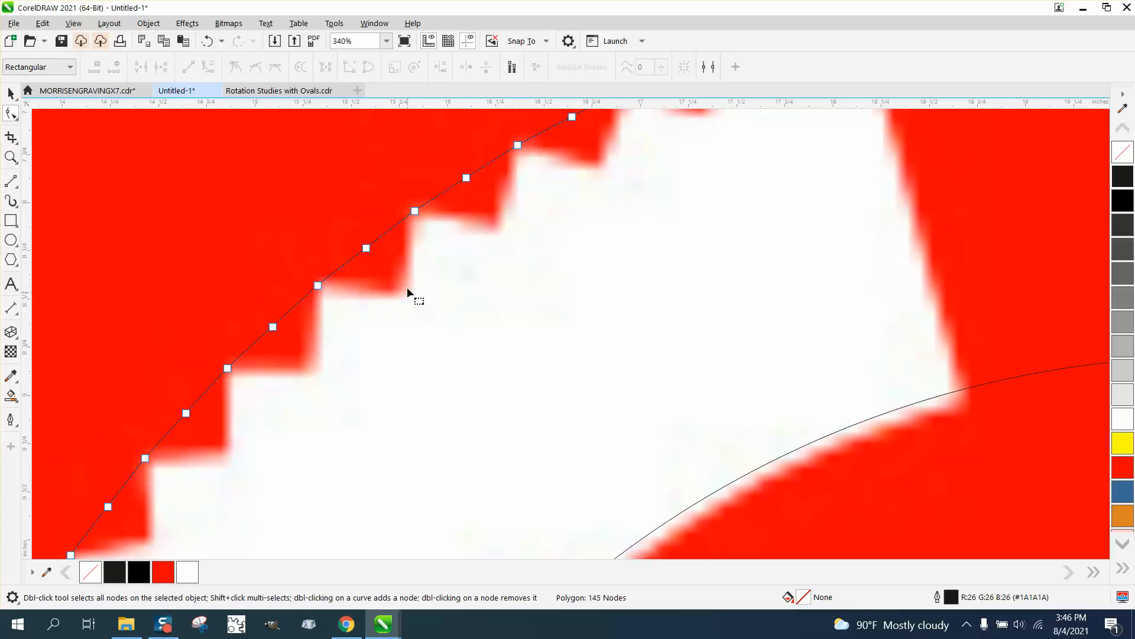
{"action": "left_click_drag", "start_coordinate": [370, 253], "coordinate": [412, 297]}
{"action": "left_click", "coordinate": [415, 213]}
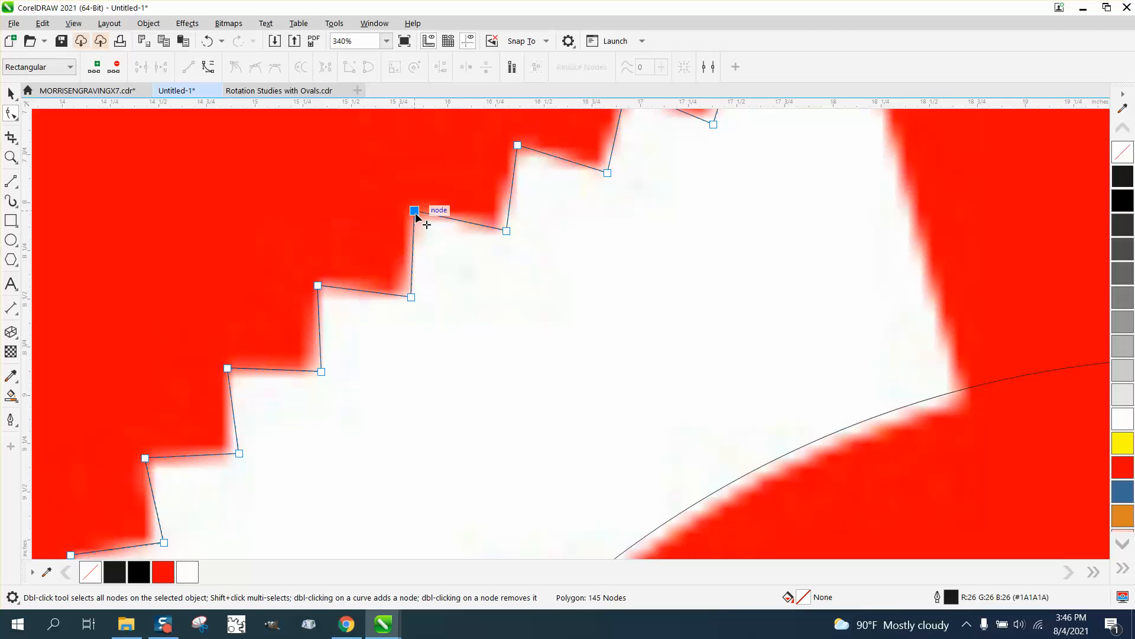
- Fine-tune the polygon's tooth-root nodes on the upper-left arc to match the notches between the gear's teeth
{"action": "left_click_drag", "start_coordinate": [509, 233], "coordinate": [503, 231]}
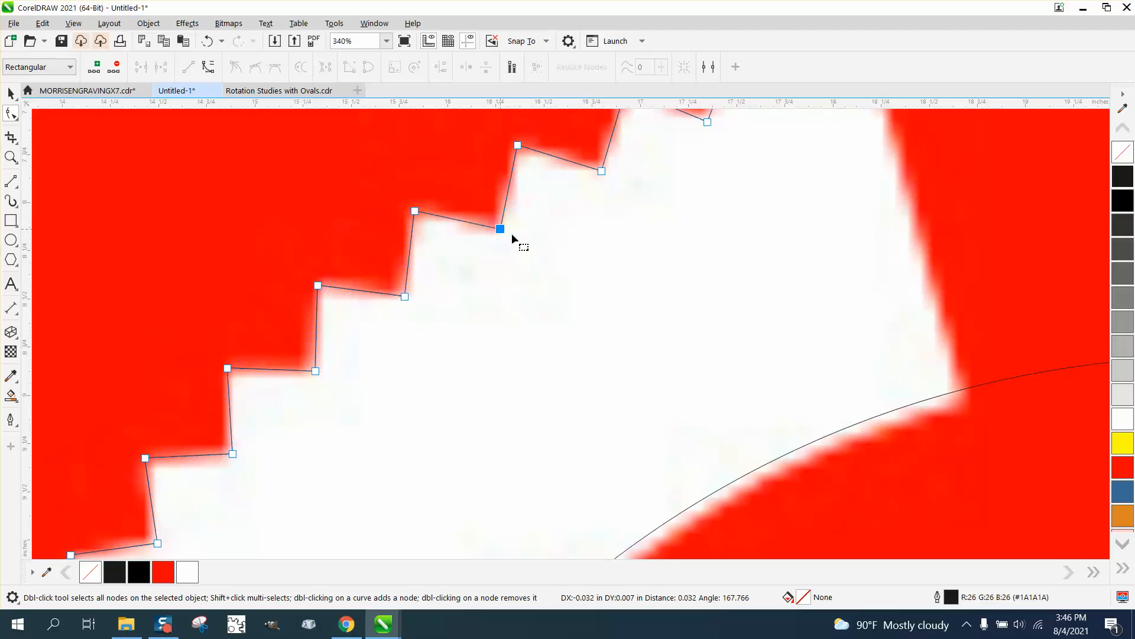
{"action": "left_click_drag", "start_coordinate": [402, 298], "coordinate": [413, 296]}
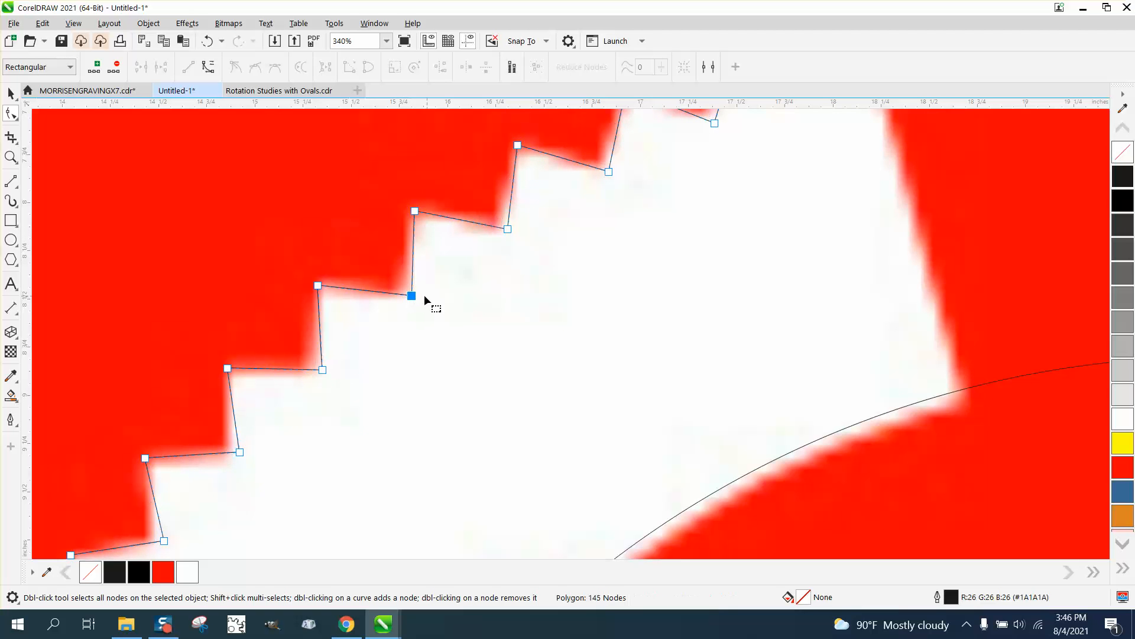
{"action": "left_click", "coordinate": [322, 371]}
{"action": "left_click_drag", "start_coordinate": [323, 373], "coordinate": [322, 373]}
{"action": "scroll", "coordinate": [324, 371], "scroll_direction": "down", "scroll_amount": 5}
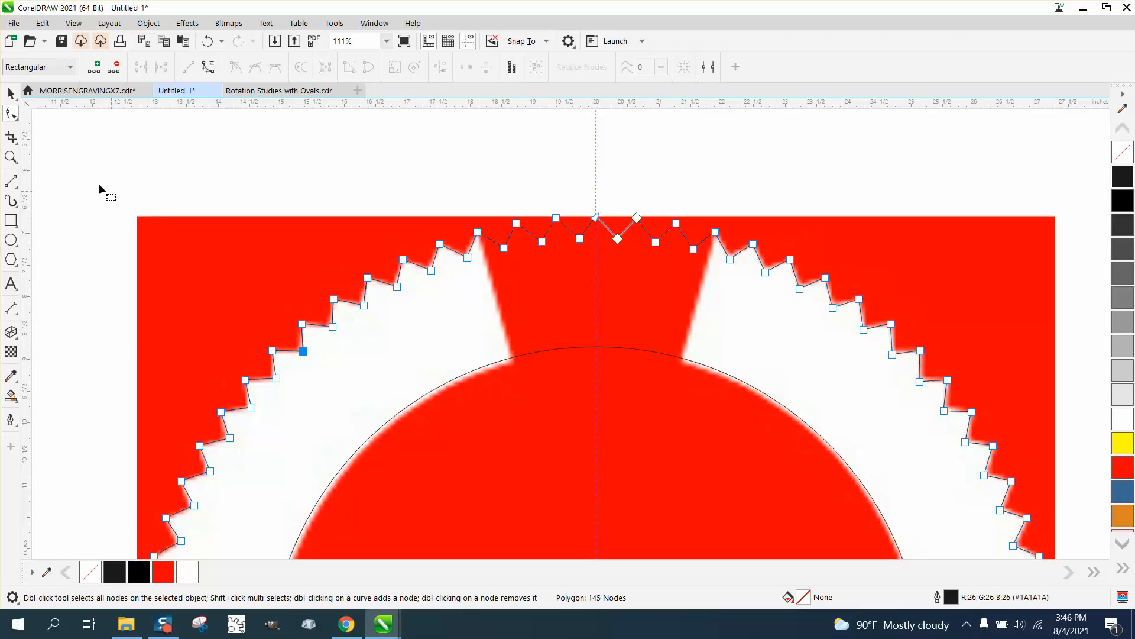
- Examine the shaped polygon teeth across the gap at the top of the gear and along its upper arc
{"action": "left_click", "coordinate": [10, 157]}
{"action": "left_click_drag", "start_coordinate": [547, 211], "coordinate": [667, 289]}
{"action": "right_click", "coordinate": [554, 259]}
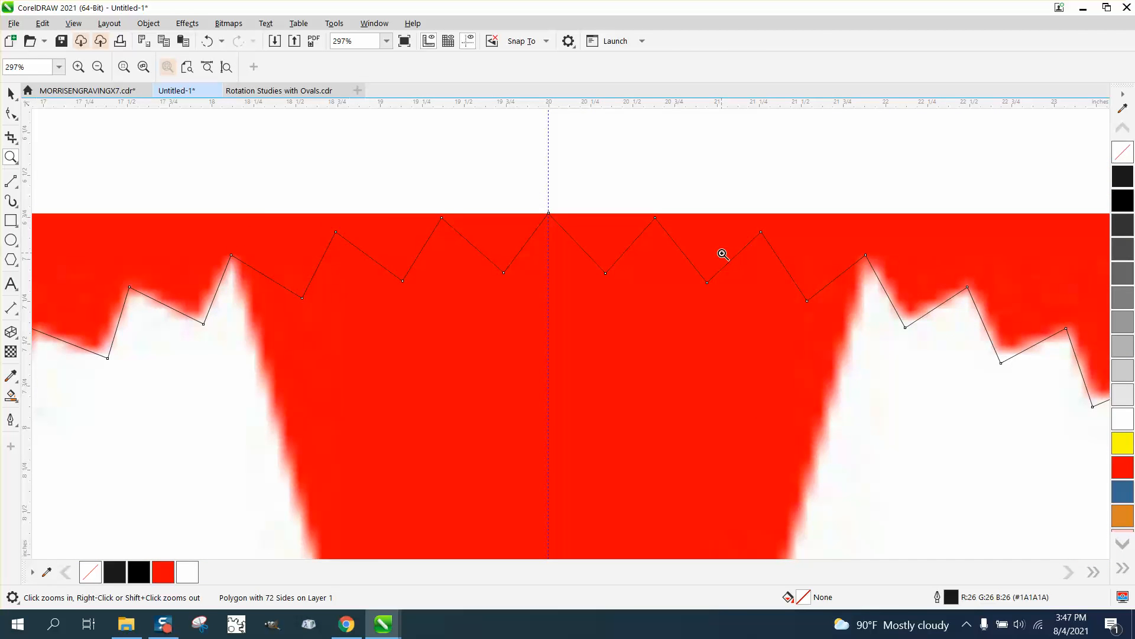
{"action": "scroll", "coordinate": [723, 254], "scroll_direction": "down", "scroll_amount": 1}
{"action": "left_click", "coordinate": [11, 113]}
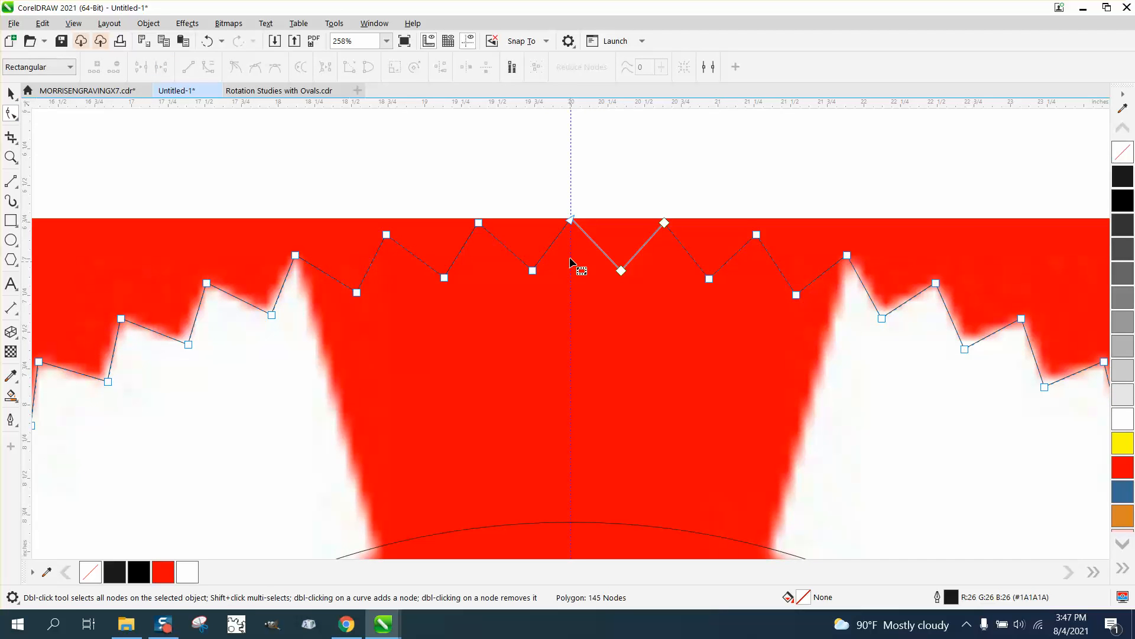
{"action": "left_click_drag", "start_coordinate": [574, 219], "coordinate": [579, 220]}
{"action": "scroll", "coordinate": [615, 220], "scroll_direction": "down", "scroll_amount": 7}
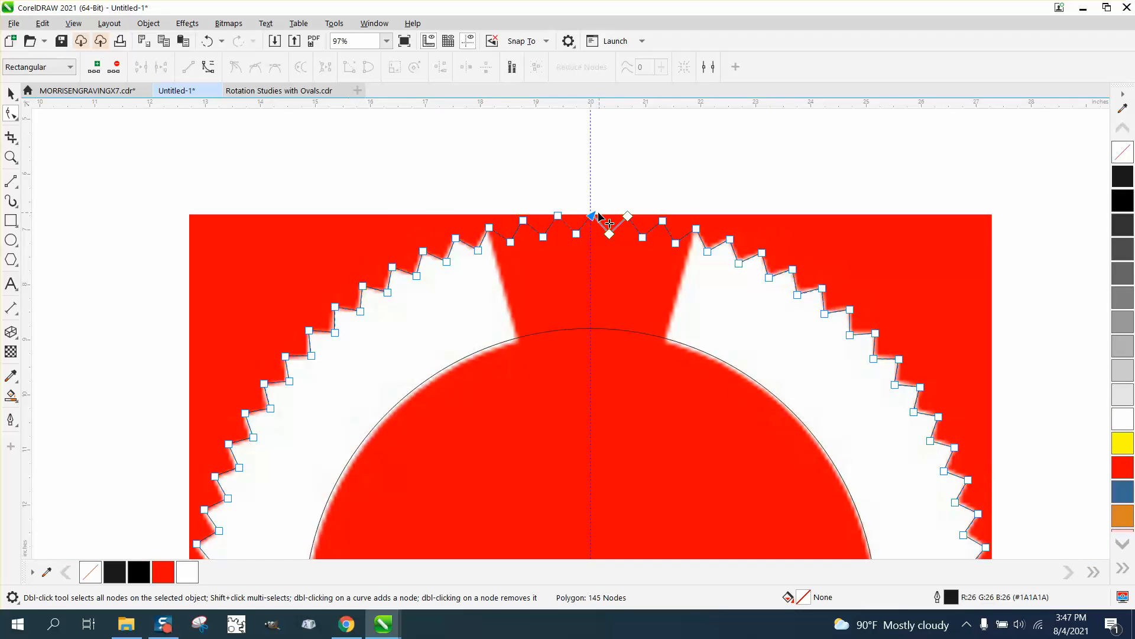
{"action": "left_click", "coordinate": [11, 92]}
{"action": "scroll", "coordinate": [494, 217], "scroll_direction": "down", "scroll_amount": 3}
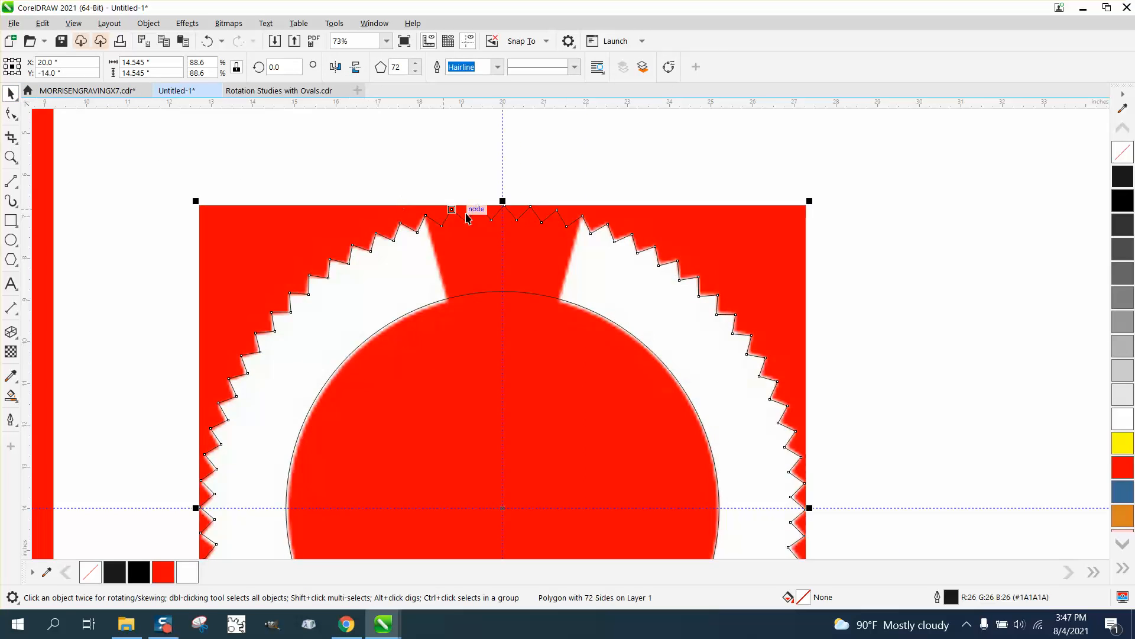
- Draw a 2-point line from the tooth tip at the gap's left edge to the gear's center
{"action": "left_click", "coordinate": [700, 255]}
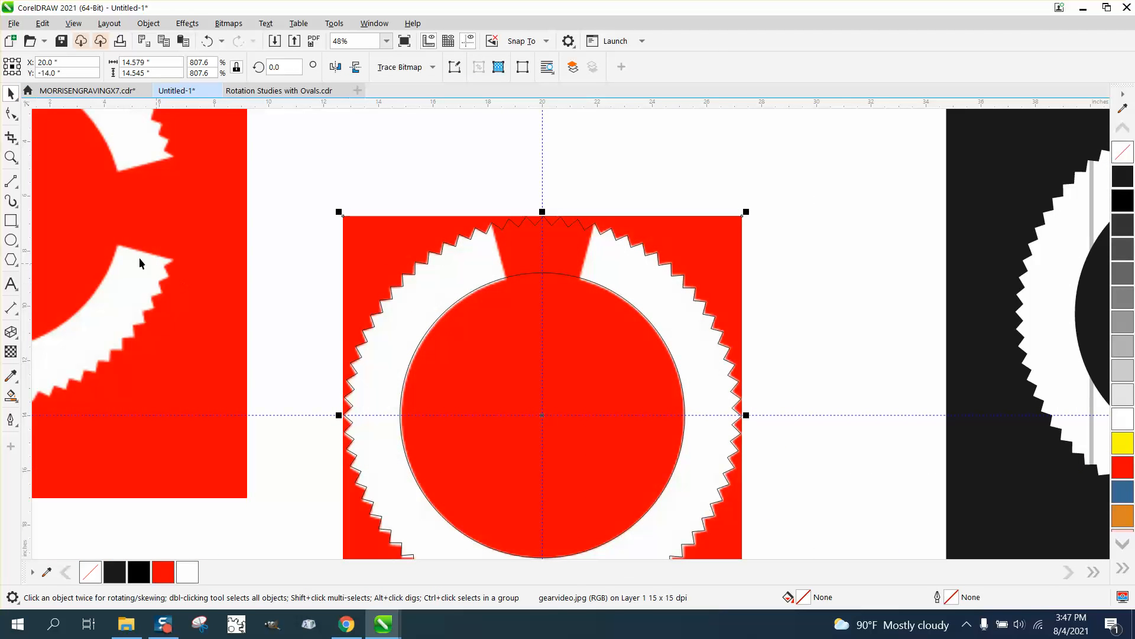
{"action": "left_click", "coordinate": [18, 188]}
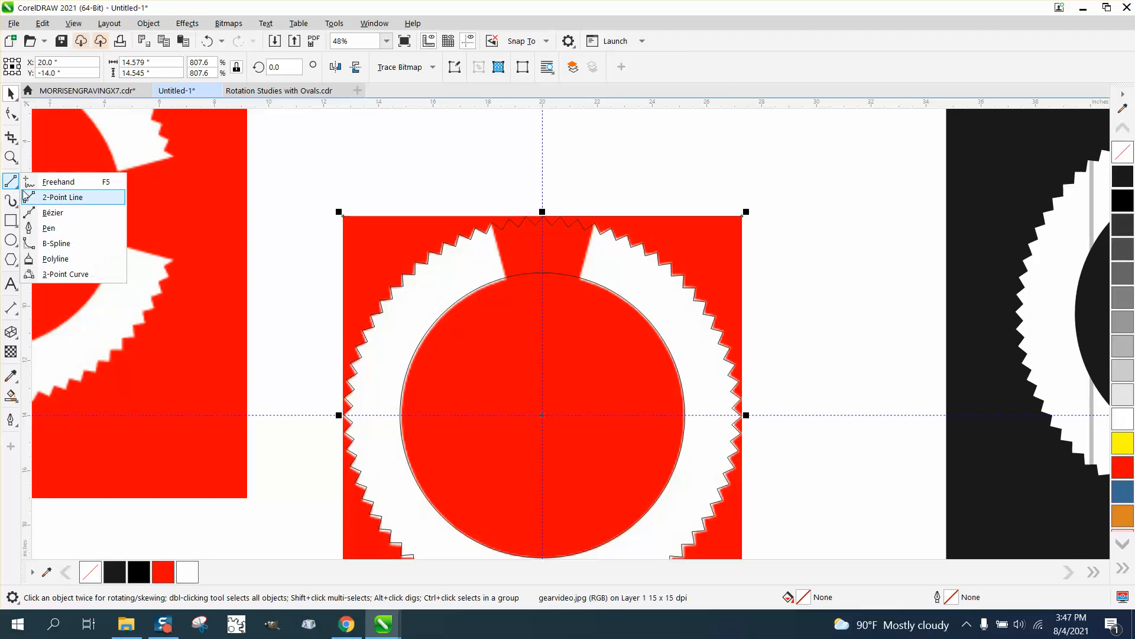
{"action": "left_click", "coordinate": [57, 198]}
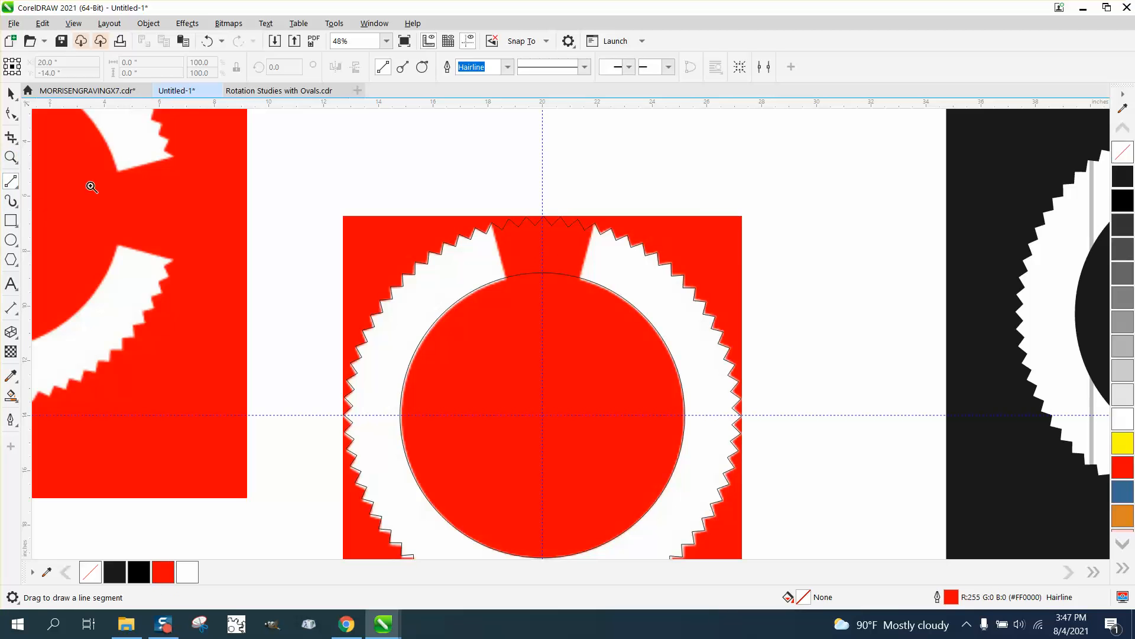
{"action": "key", "text": "z"}
{"action": "left_click_drag", "start_coordinate": [440, 211], "coordinate": [704, 342]}
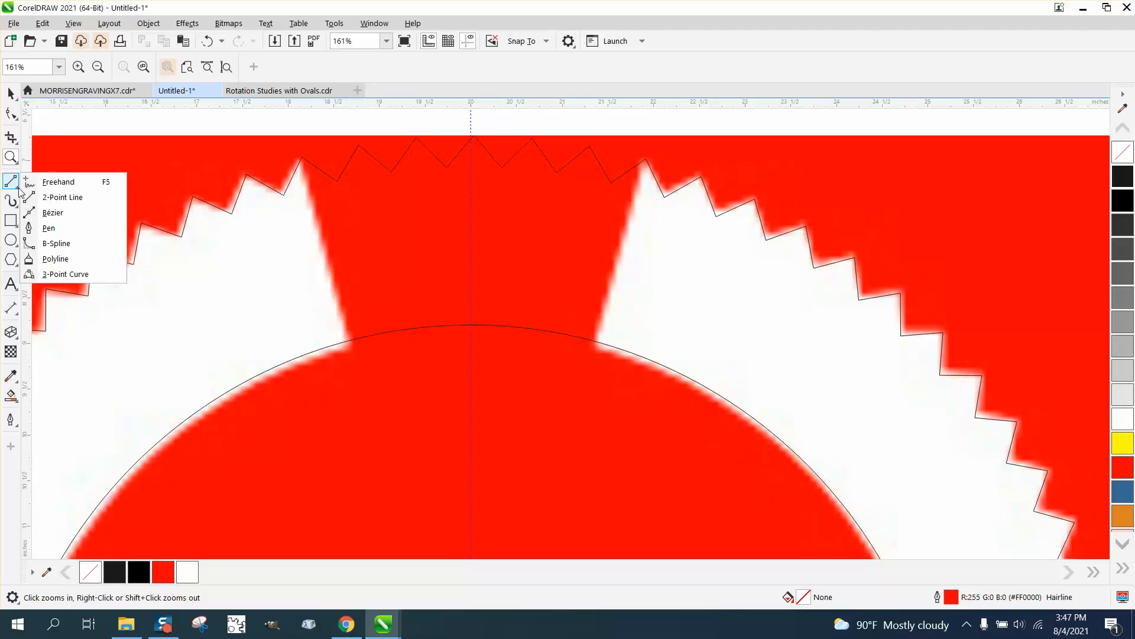
{"action": "left_click", "coordinate": [18, 188]}
{"action": "left_click", "coordinate": [59, 197]}
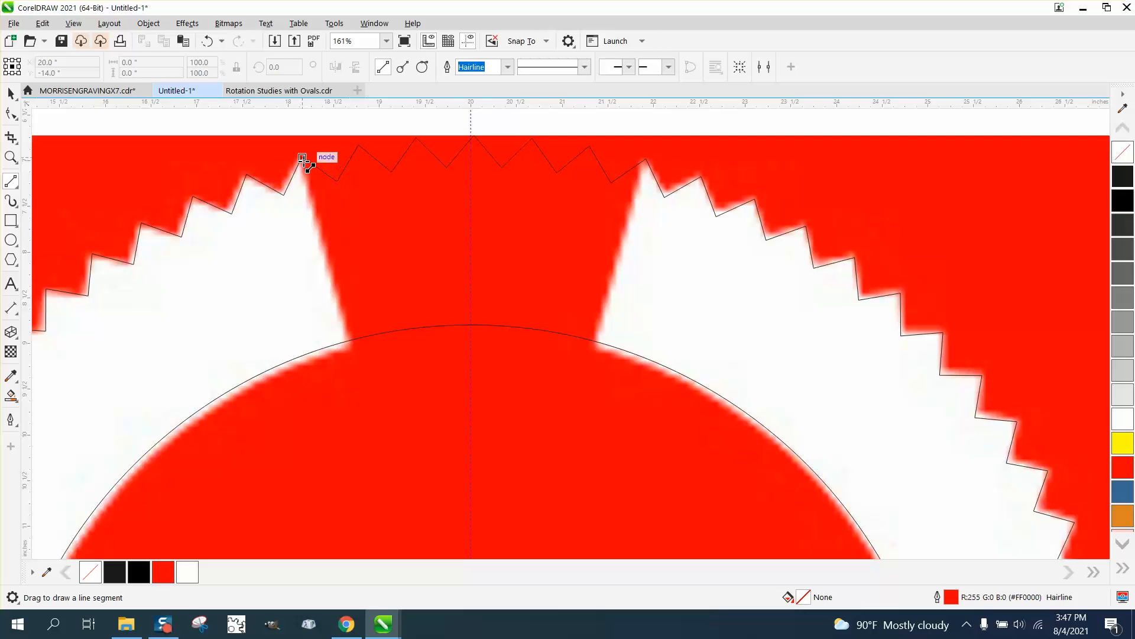
{"action": "left_click_drag", "start_coordinate": [302, 158], "coordinate": [471, 472]}
- Draw a second 2-point line from the tooth tip at the gap's right edge to the gear's center
{"action": "scroll", "coordinate": [471, 471], "scroll_direction": "down", "scroll_amount": 1}
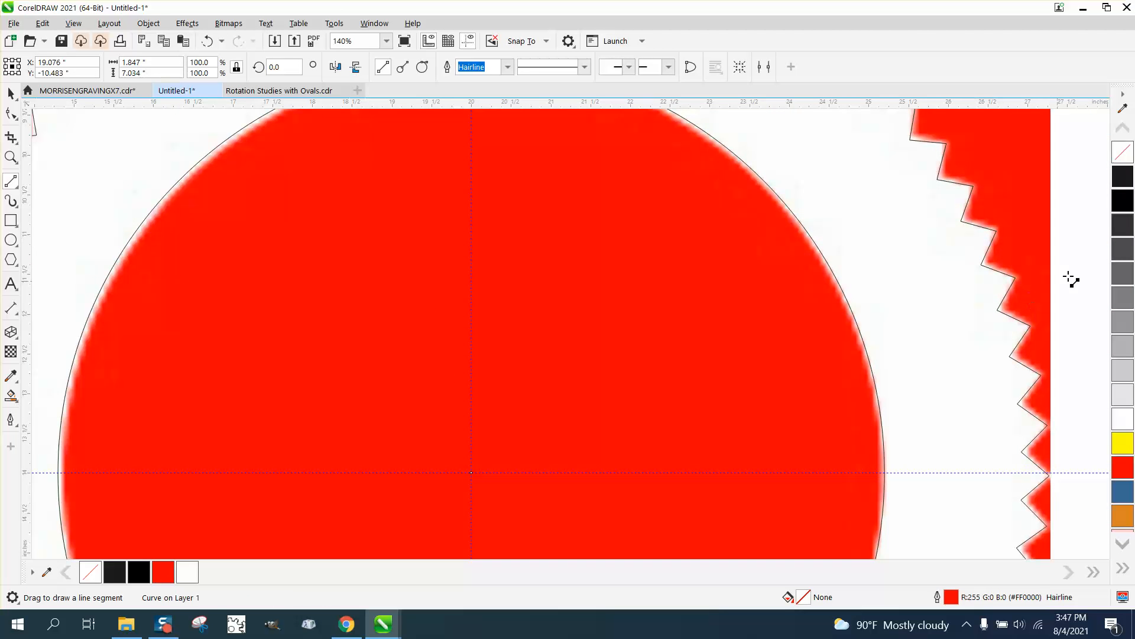
{"action": "scroll", "coordinate": [604, 430], "scroll_direction": "down", "scroll_amount": 2}
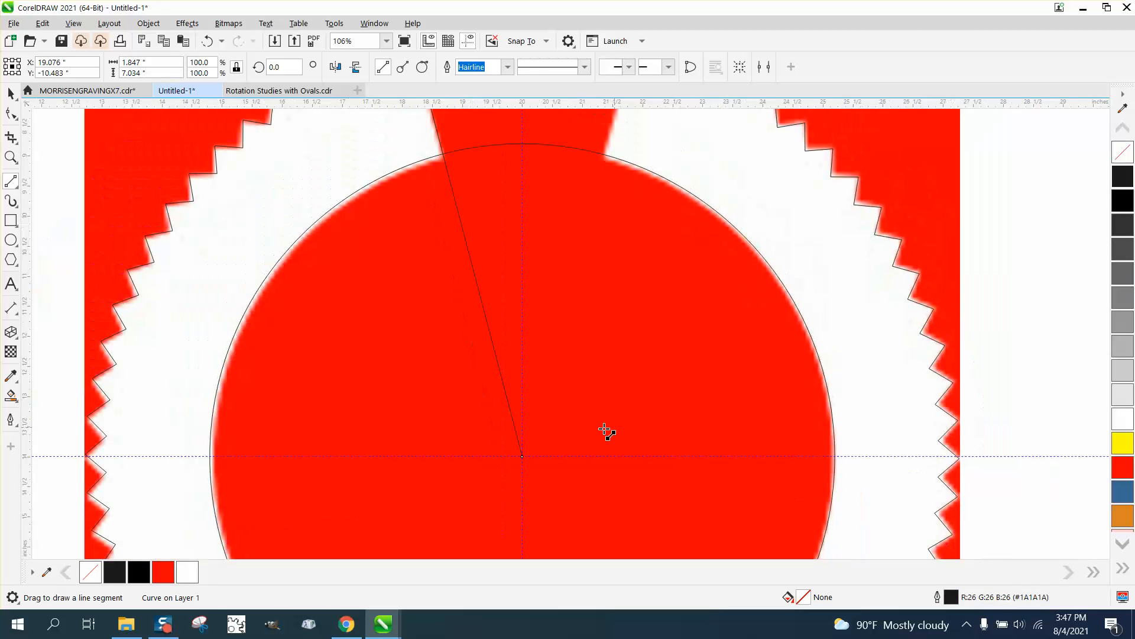
{"action": "scroll", "coordinate": [600, 414], "scroll_direction": "down", "scroll_amount": 2}
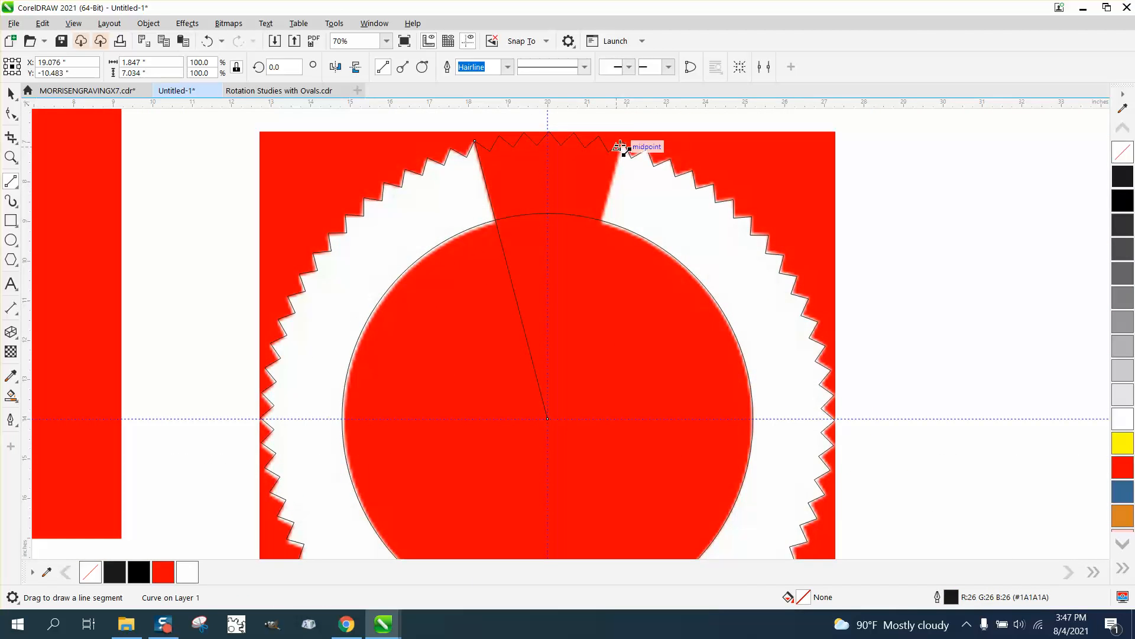
{"action": "left_click_drag", "start_coordinate": [624, 143], "coordinate": [549, 418]}
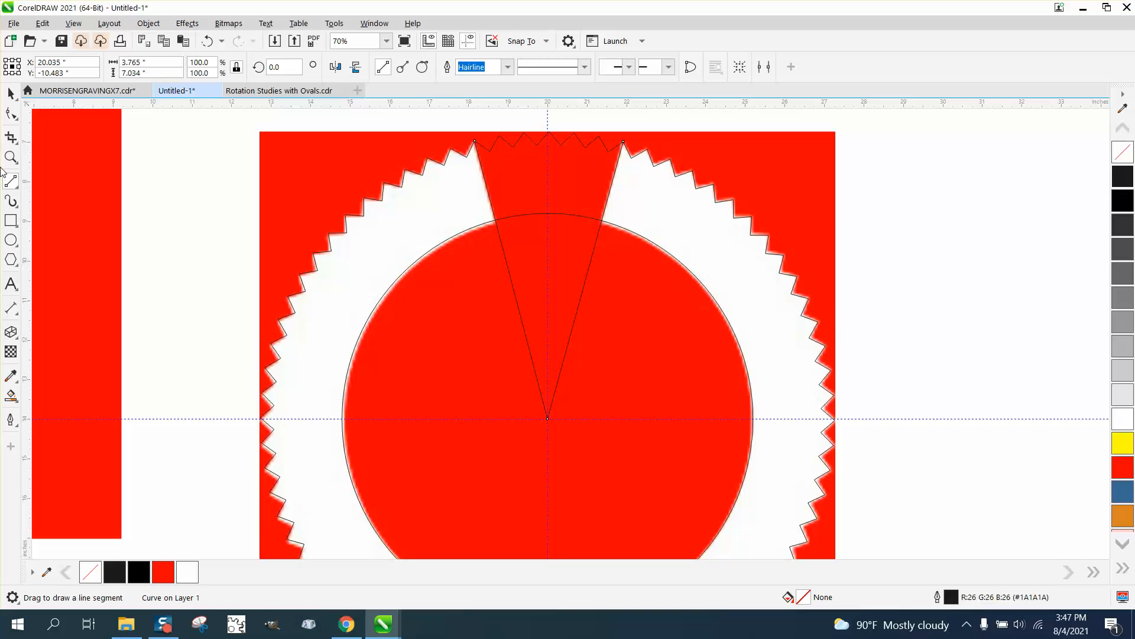
- Move the red gear image out from behind the outlines, to about X 35.3 in, Y -16.8 in
{"action": "left_click", "coordinate": [10, 93]}
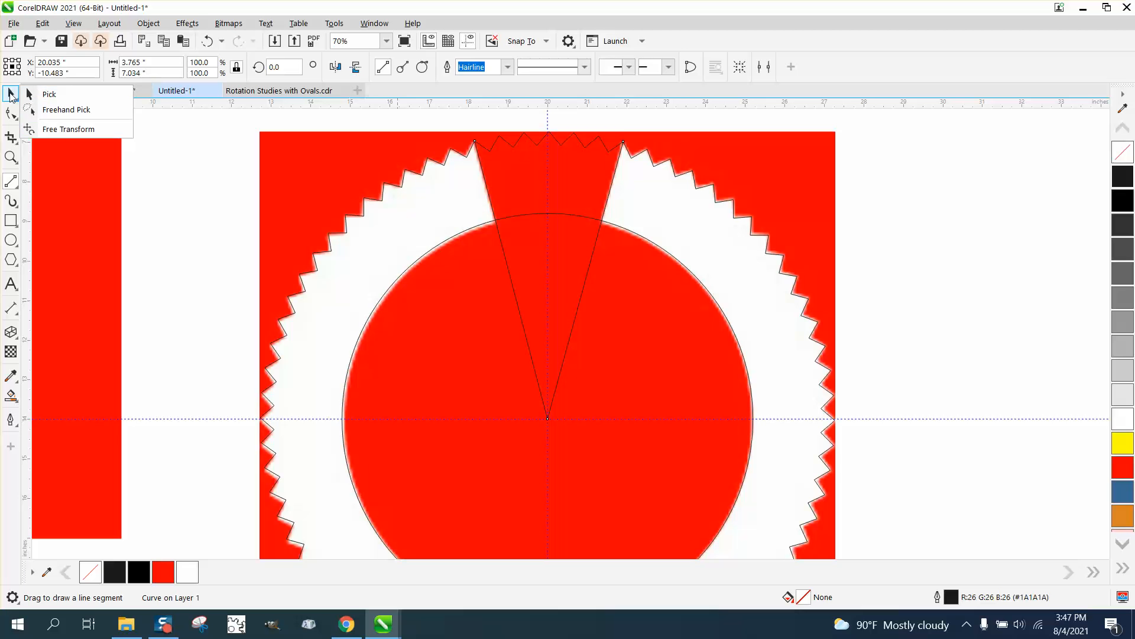
{"action": "left_click", "coordinate": [50, 94]}
{"action": "scroll", "coordinate": [387, 154], "scroll_direction": "down", "scroll_amount": 2}
{"action": "left_click_drag", "start_coordinate": [636, 181], "coordinate": [1026, 251]}
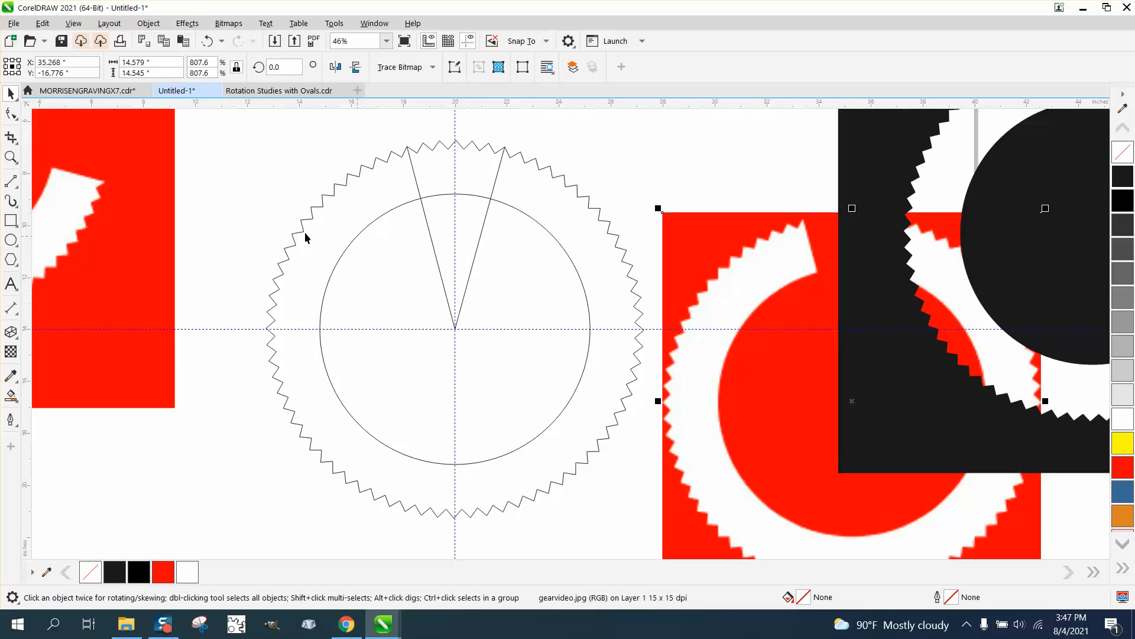
- Delete the teeth and circle segments inside the gap and the line parts inside the circle with Virtual Segment Delete
{"action": "left_click", "coordinate": [13, 139]}
{"action": "left_click", "coordinate": [36, 169]}
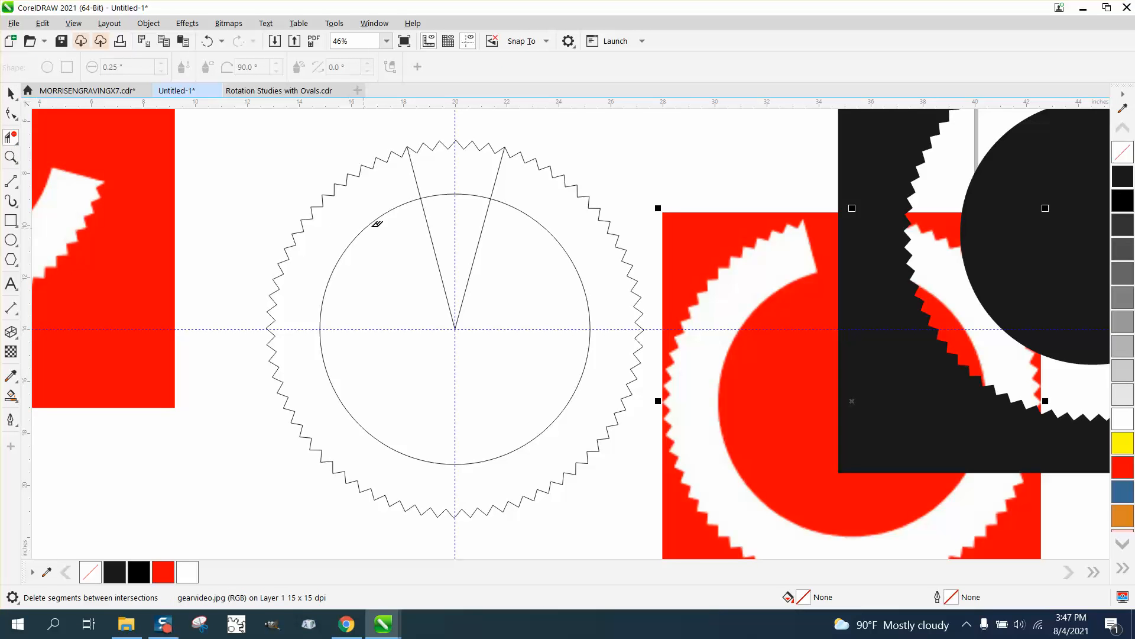
{"action": "left_click_drag", "start_coordinate": [435, 139], "coordinate": [475, 198]}
{"action": "left_click_drag", "start_coordinate": [497, 273], "coordinate": [500, 276]}
{"action": "scroll", "coordinate": [421, 266], "scroll_direction": "down", "scroll_amount": 2}
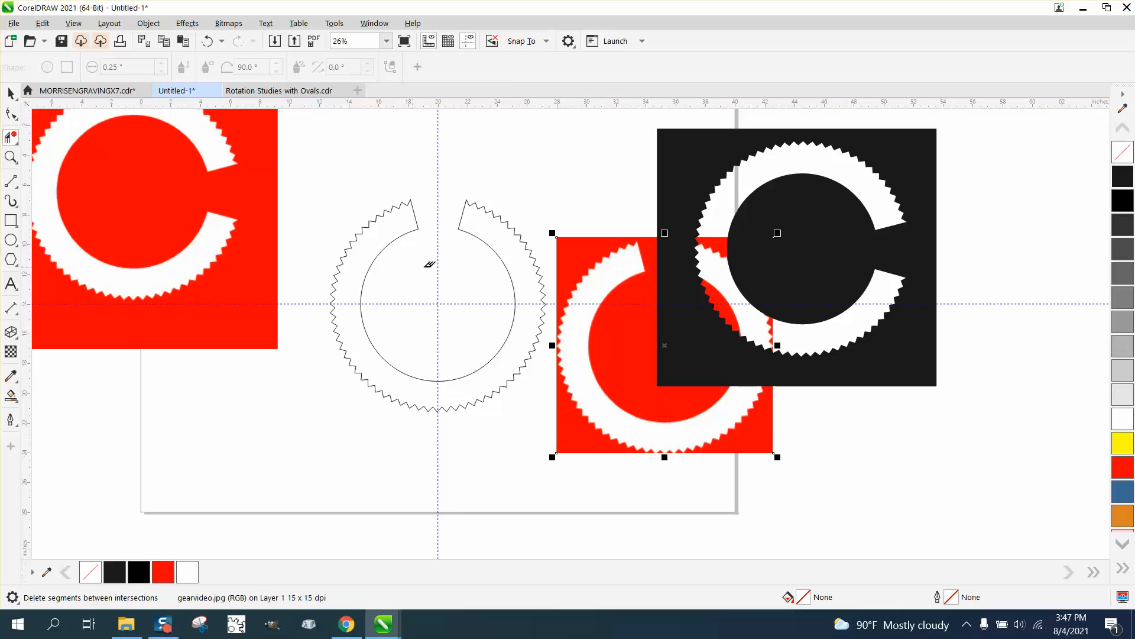
- Delete the red gear image that was moved aside
{"action": "key", "text": "space"}
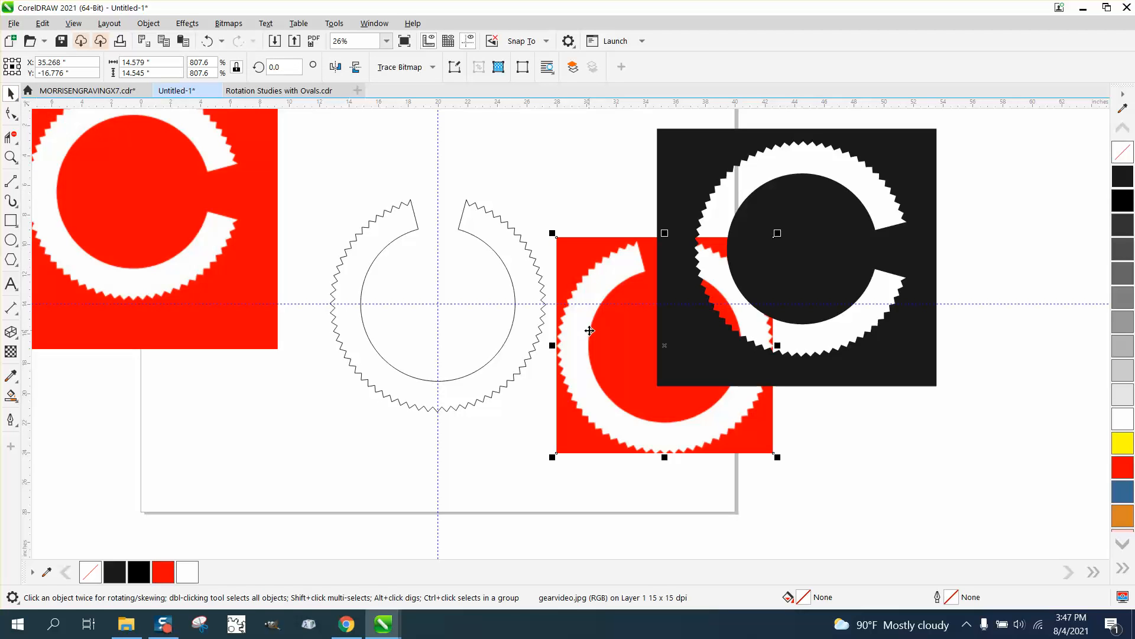
{"action": "left_click", "coordinate": [593, 331]}
{"action": "left_click_drag", "start_coordinate": [592, 327], "coordinate": [875, 467]}
{"action": "key", "text": "Delete"}
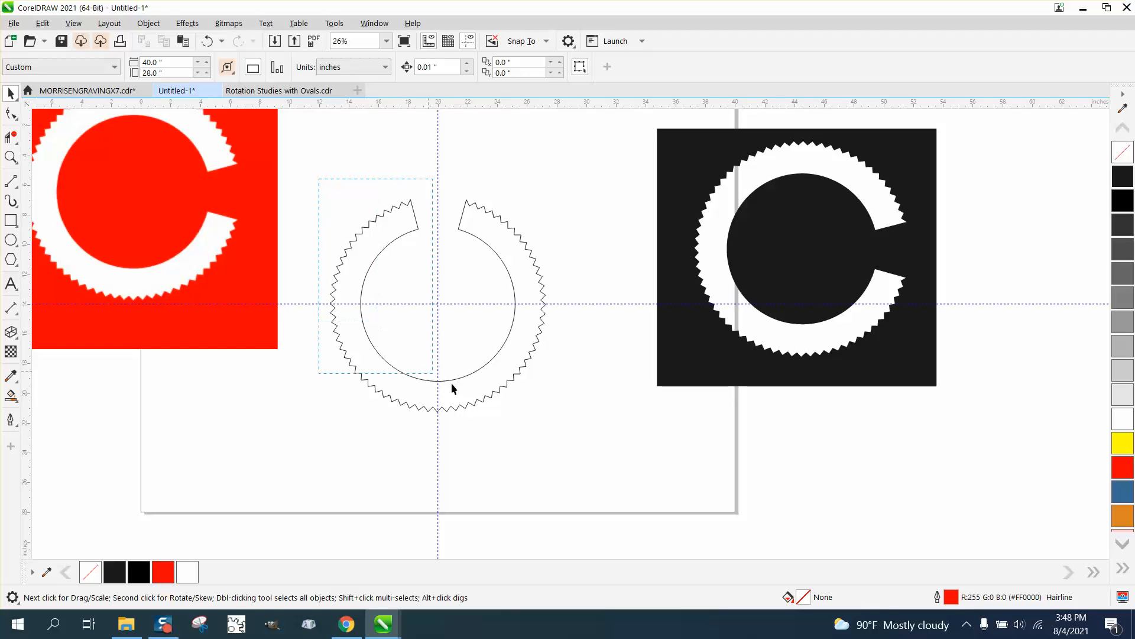
- Group the three objects of the gear outline and center the group on the page
{"action": "left_click_drag", "start_coordinate": [452, 384], "coordinate": [580, 439]}
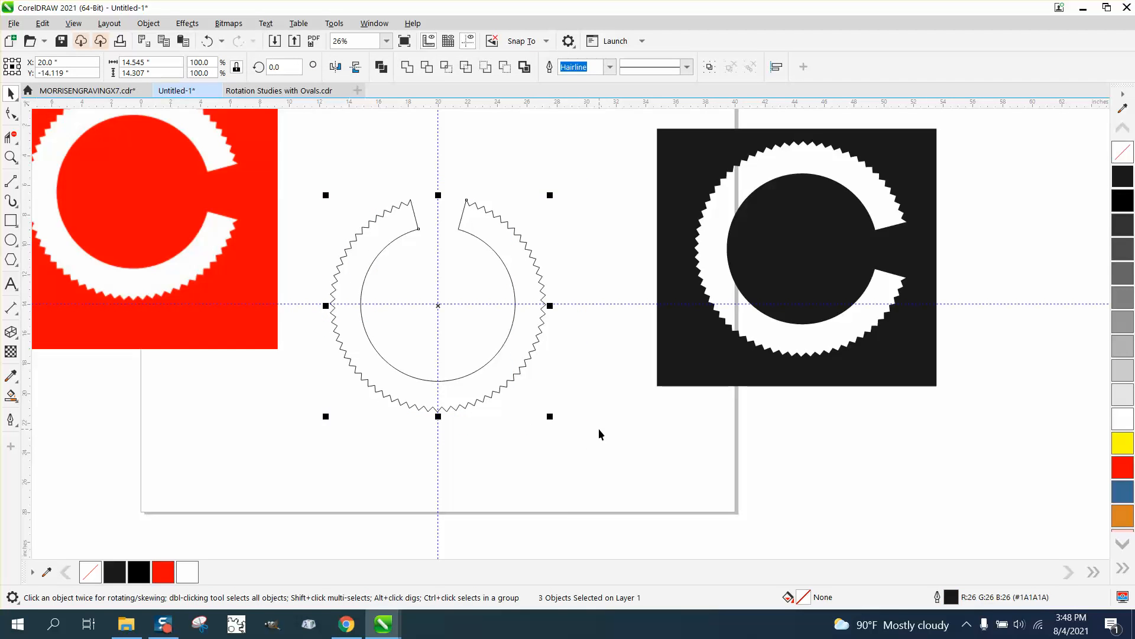
{"action": "key", "text": "ctrl+g"}
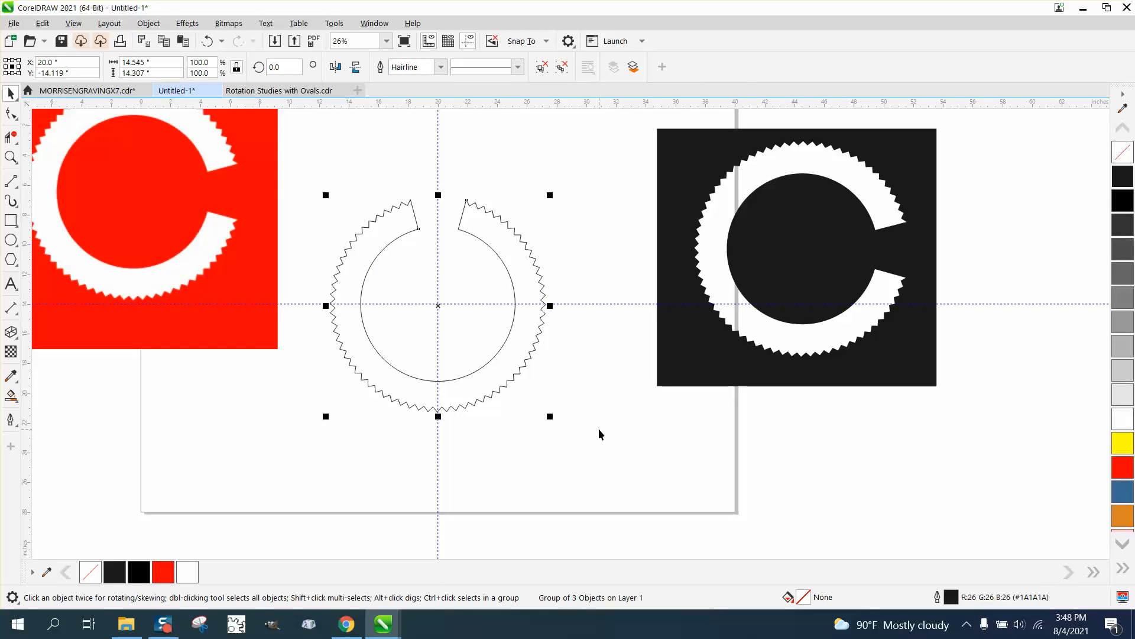
{"action": "key", "text": "p"}
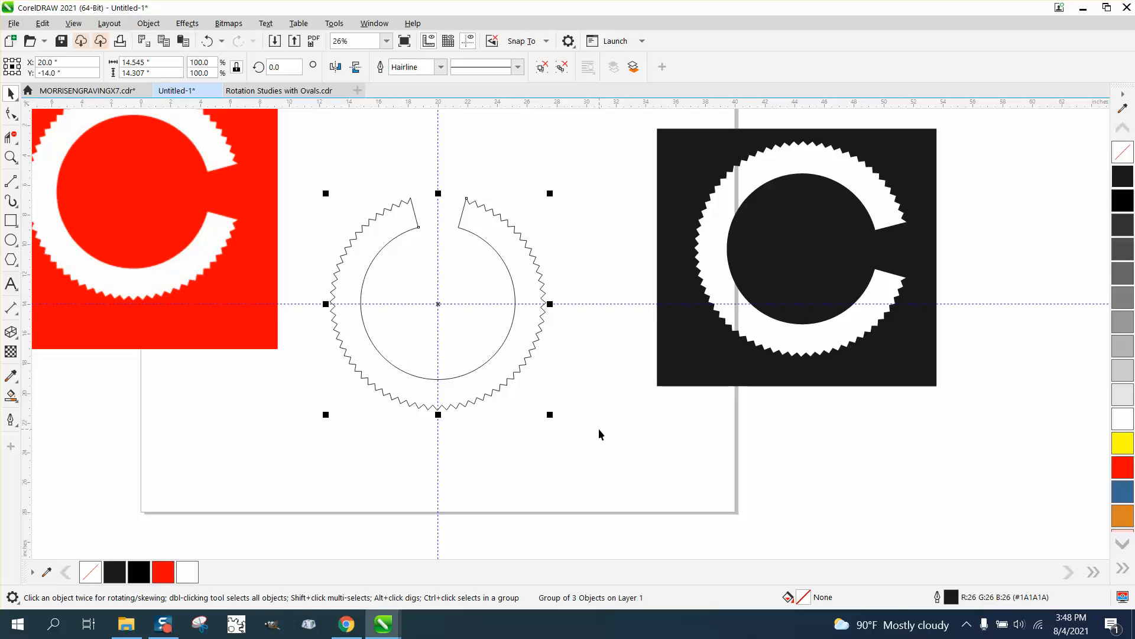
- Draw a square about 17.87 in wide around the gear outline, centered on the page
{"action": "left_click", "coordinate": [11, 220]}
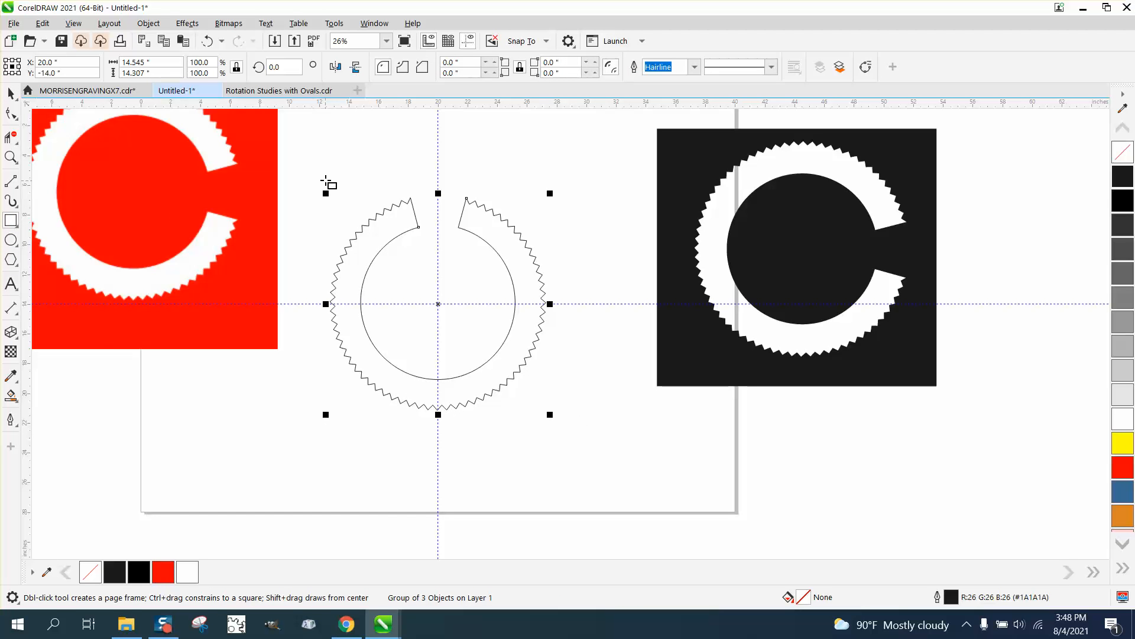
{"action": "mouse_move", "coordinate": [311, 167]}
{"action": "left_mouse_down"}
{"action": "mouse_move", "coordinate": [337, 350]}
{"action": "mouse_move", "coordinate": [485, 449]}
{"action": "mouse_move", "coordinate": [556, 425]}
{"action": "mouse_move", "coordinate": [573, 426]}
{"action": "mouse_move", "coordinate": [572, 438]}
{"action": "left_mouse_up"}
{"action": "key", "text": "Delete"}
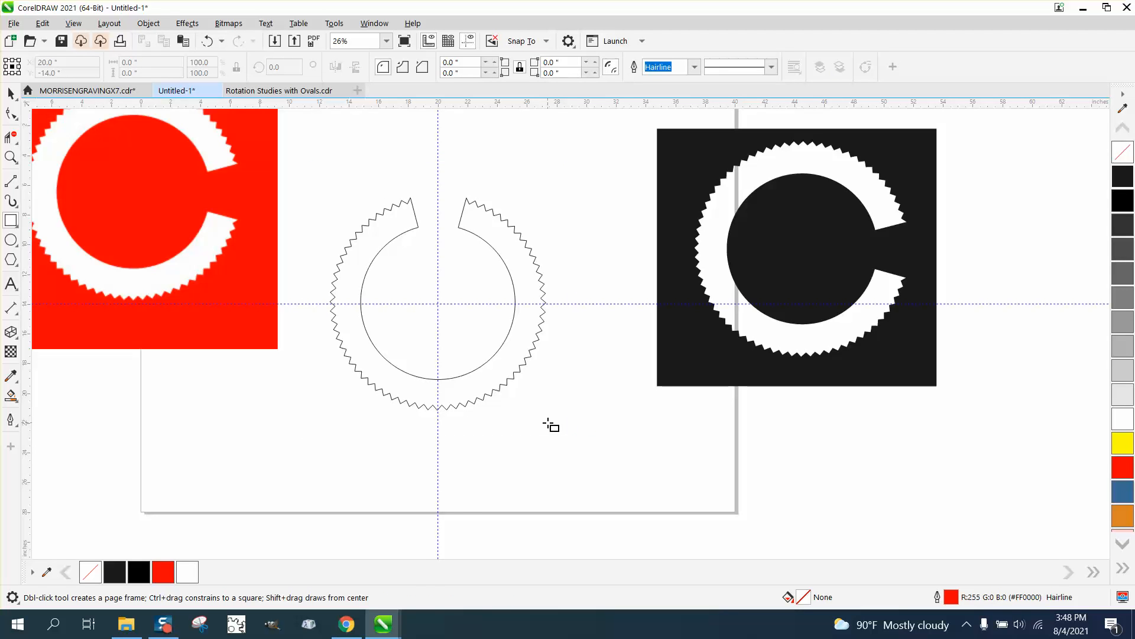
{"action": "mouse_move", "coordinate": [319, 172]}
{"action": "left_mouse_down"}
{"action": "mouse_move", "coordinate": [348, 393]}
{"action": "mouse_move", "coordinate": [393, 438]}
{"action": "left_mouse_up"}
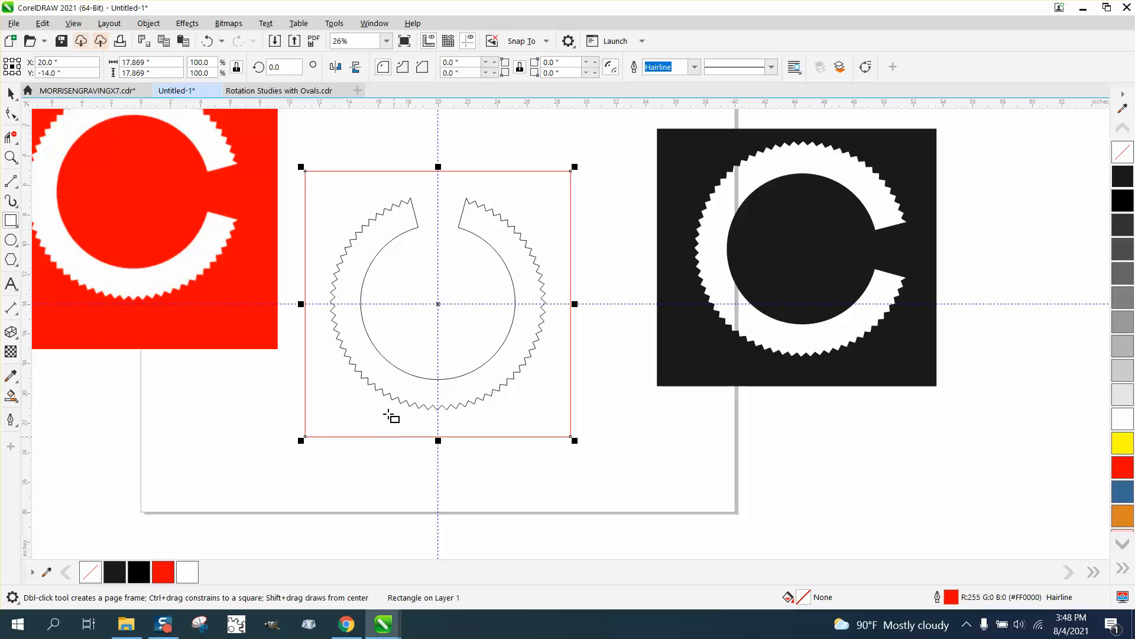
{"action": "left_click", "coordinate": [11, 93]}
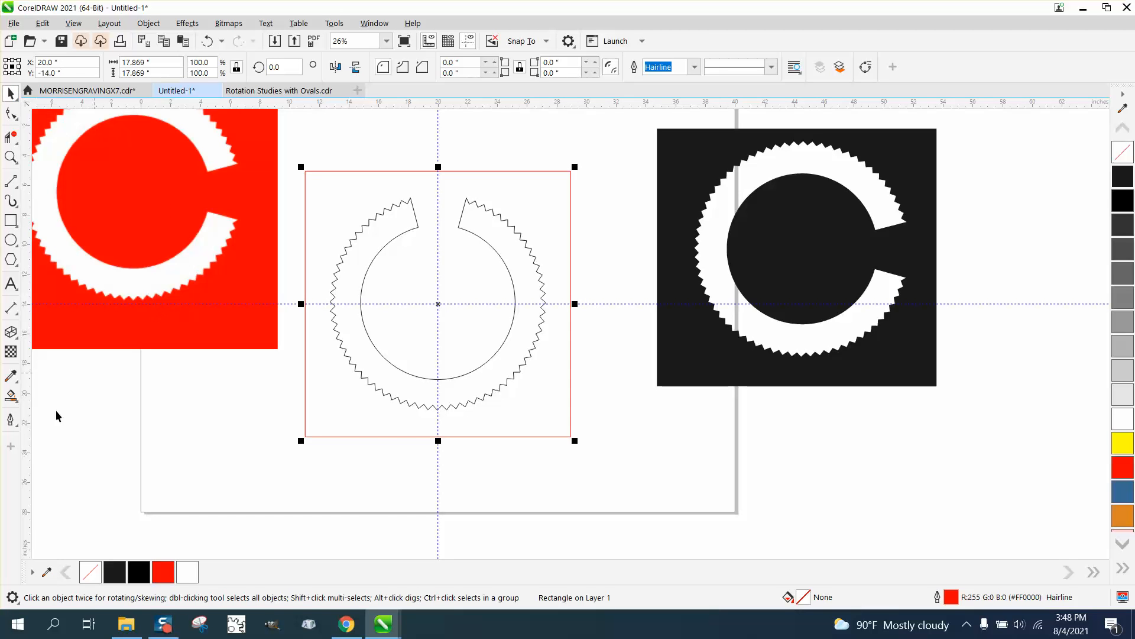
- Fill the region between the square and the gear outline, including the inner circle, with red using Smart Fill
{"action": "left_click", "coordinate": [16, 403]}
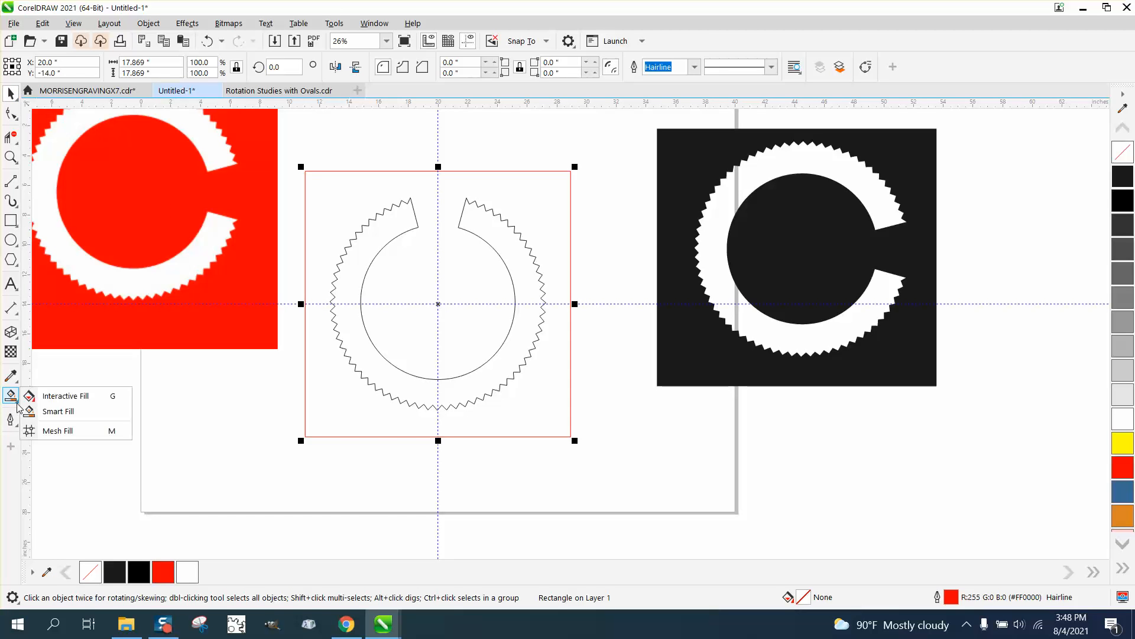
{"action": "left_click", "coordinate": [47, 411]}
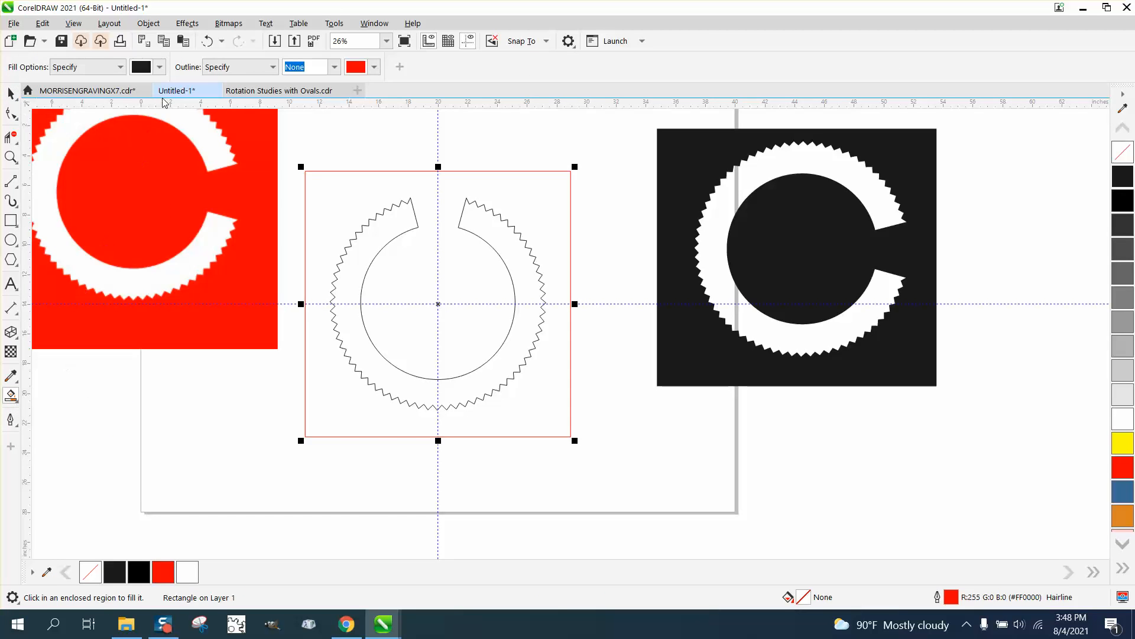
{"action": "left_click", "coordinate": [160, 67]}
{"action": "left_click", "coordinate": [218, 156]}
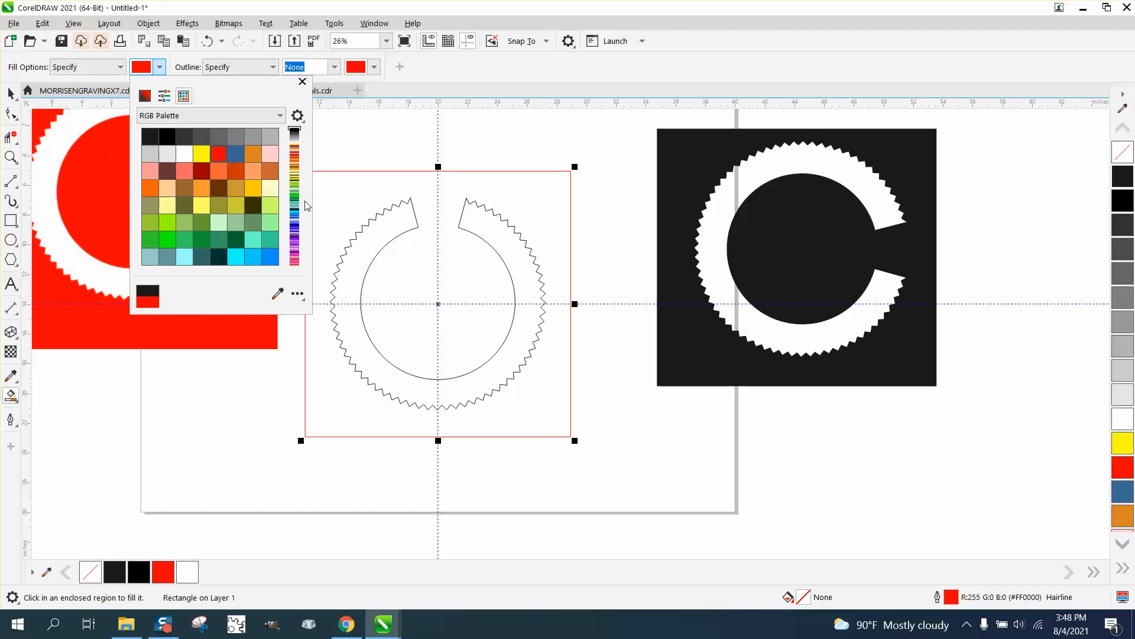
{"action": "left_click", "coordinate": [333, 208]}
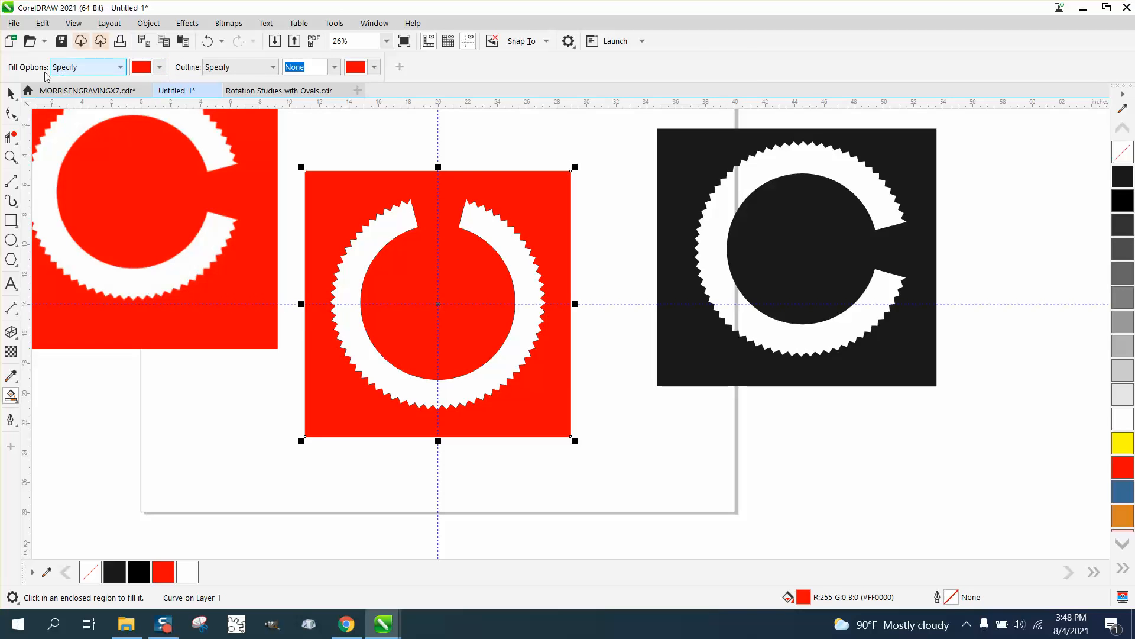
- Rotate the red filled gear shape to 270 degrees so its gap faces right like the original
{"action": "left_click", "coordinate": [10, 93]}
{"action": "scroll", "coordinate": [467, 326], "scroll_direction": "down", "scroll_amount": 1}
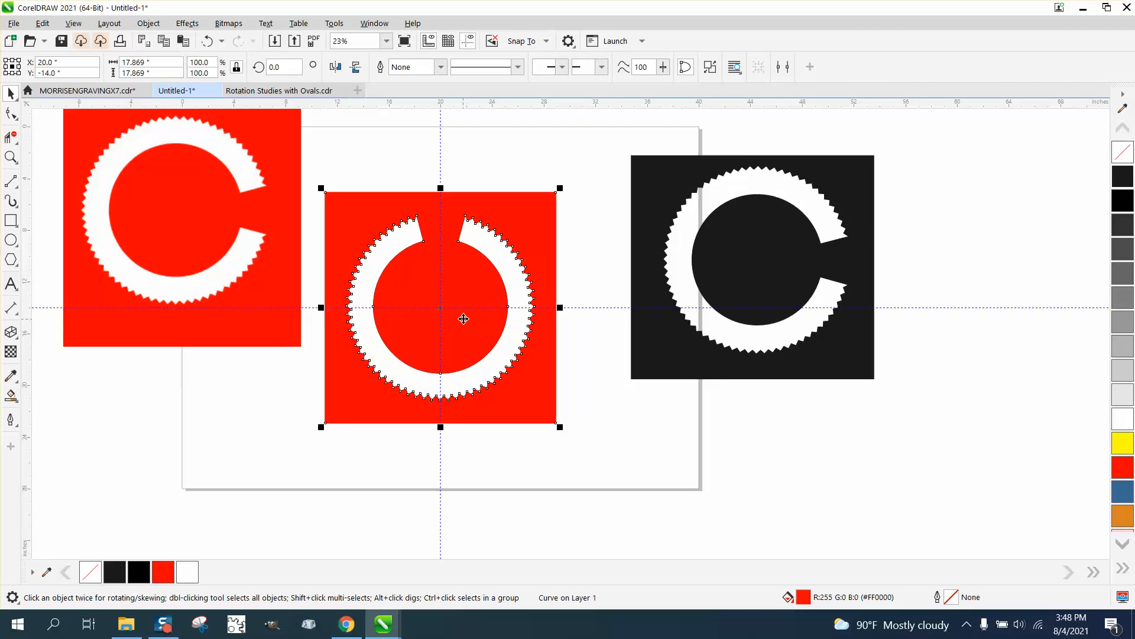
{"action": "key", "text": "Escape"}
{"action": "left_click", "coordinate": [446, 313]}
{"action": "left_click", "coordinate": [439, 307]}
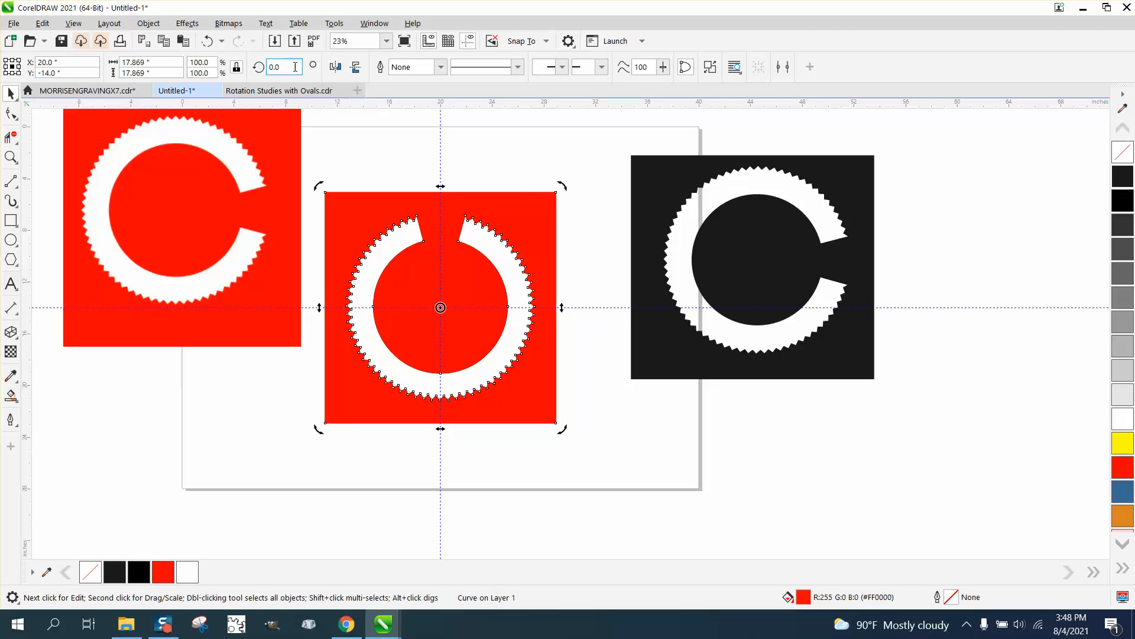
{"action": "left_click", "coordinate": [279, 66]}
{"action": "type", "text": "270"}
{"action": "key", "text": "Return"}
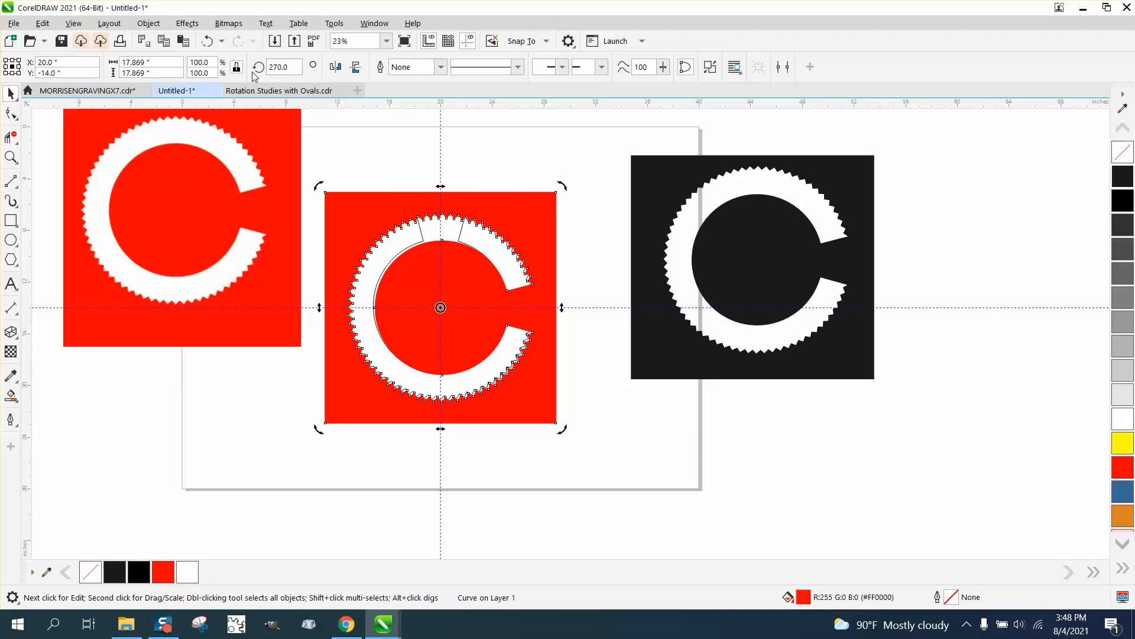
- Remove the outlines from the three stacked vector objects and move the original red gear image down beside them
{"action": "left_click_drag", "start_coordinate": [313, 148], "coordinate": [588, 451]}
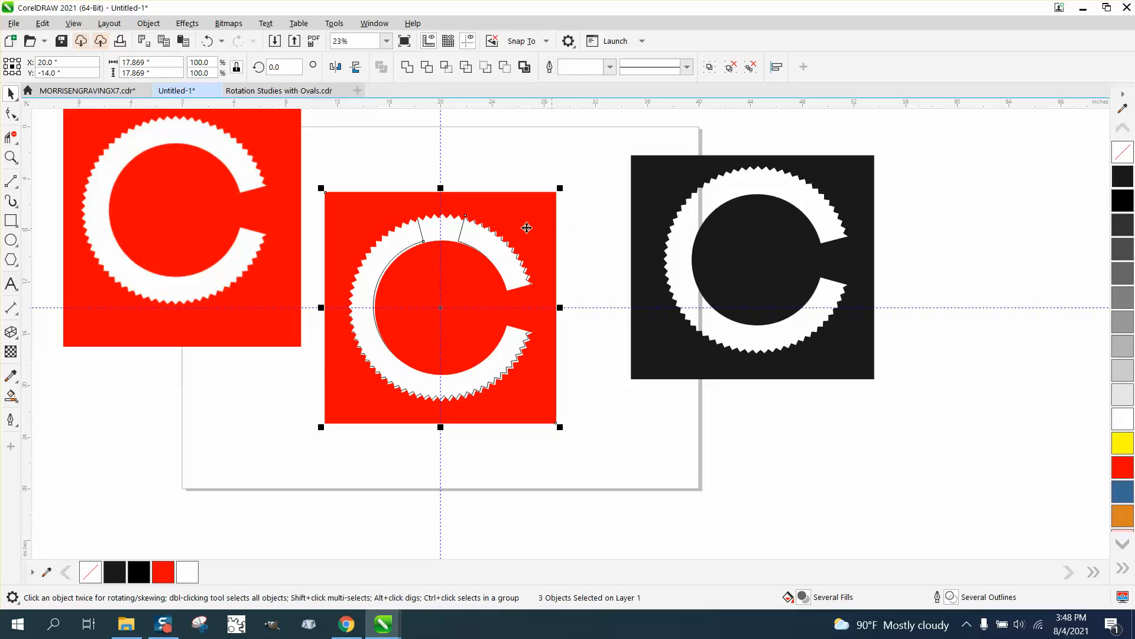
{"action": "right_click", "coordinate": [1125, 158]}
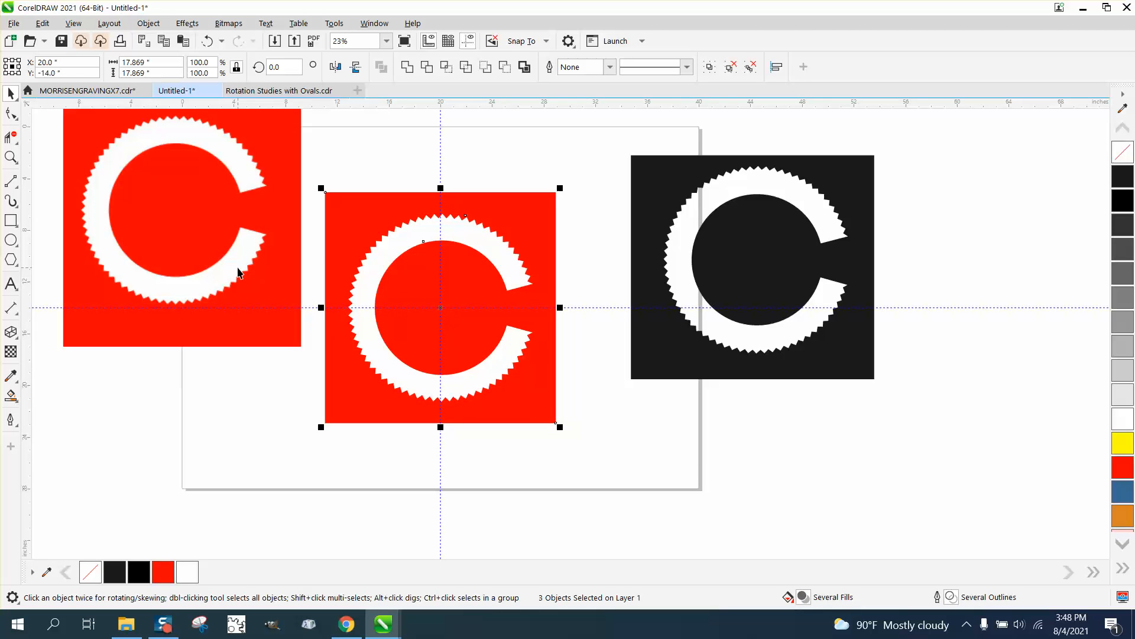
{"action": "left_click_drag", "start_coordinate": [238, 272], "coordinate": [265, 350]}
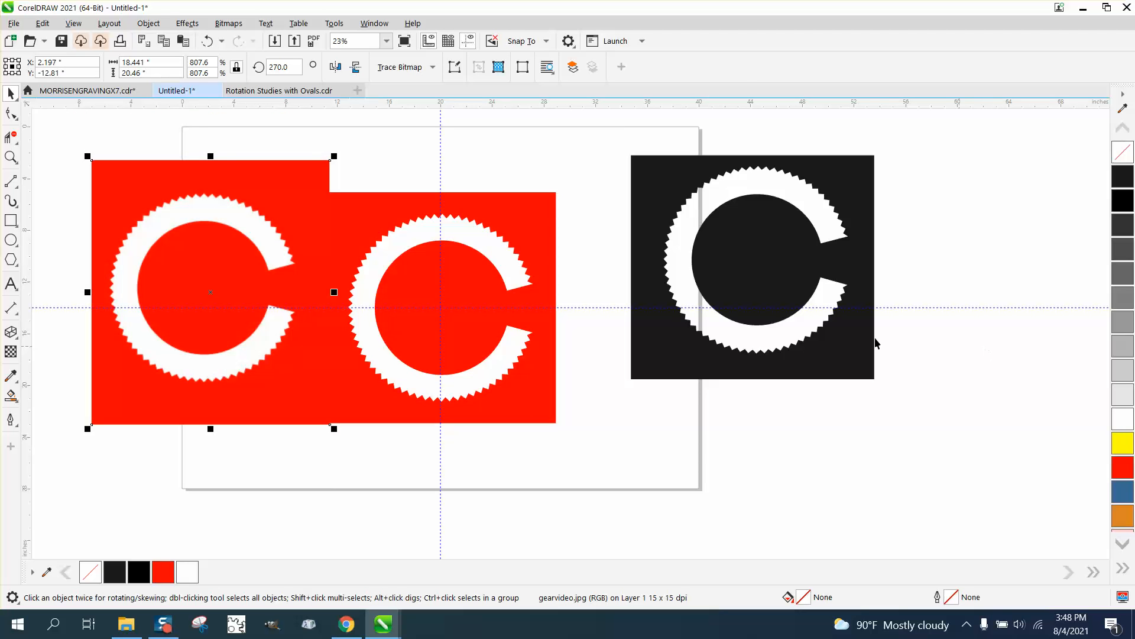
- Fill the rotated gear shape with yellow and center the original red gear image on the page beneath it
{"action": "left_click", "coordinate": [538, 226]}
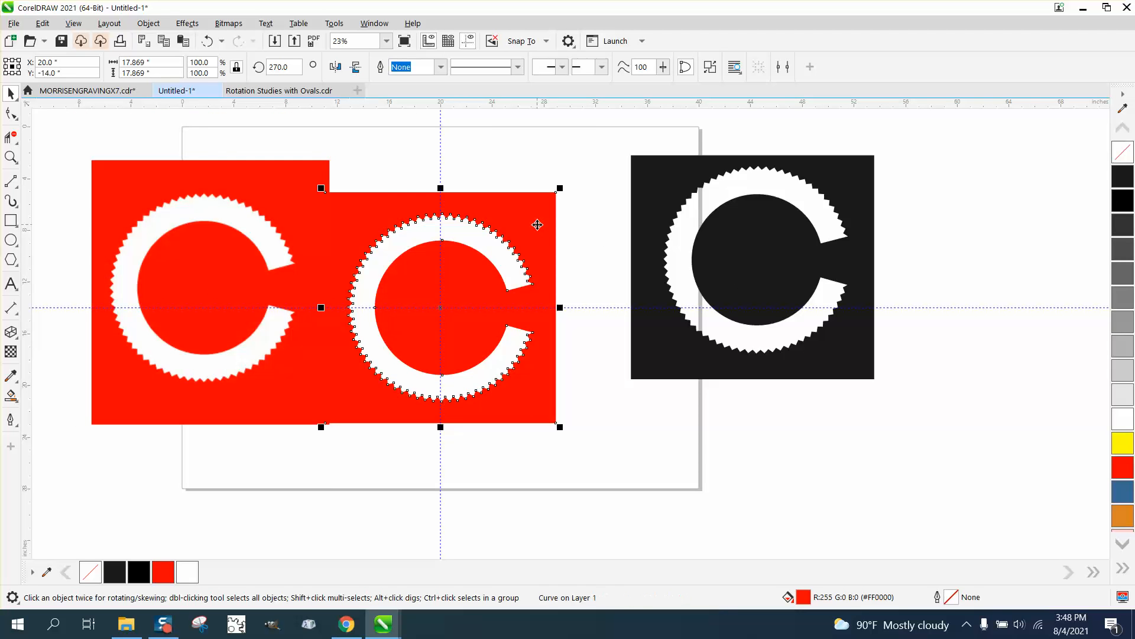
{"action": "left_click", "coordinate": [1127, 447]}
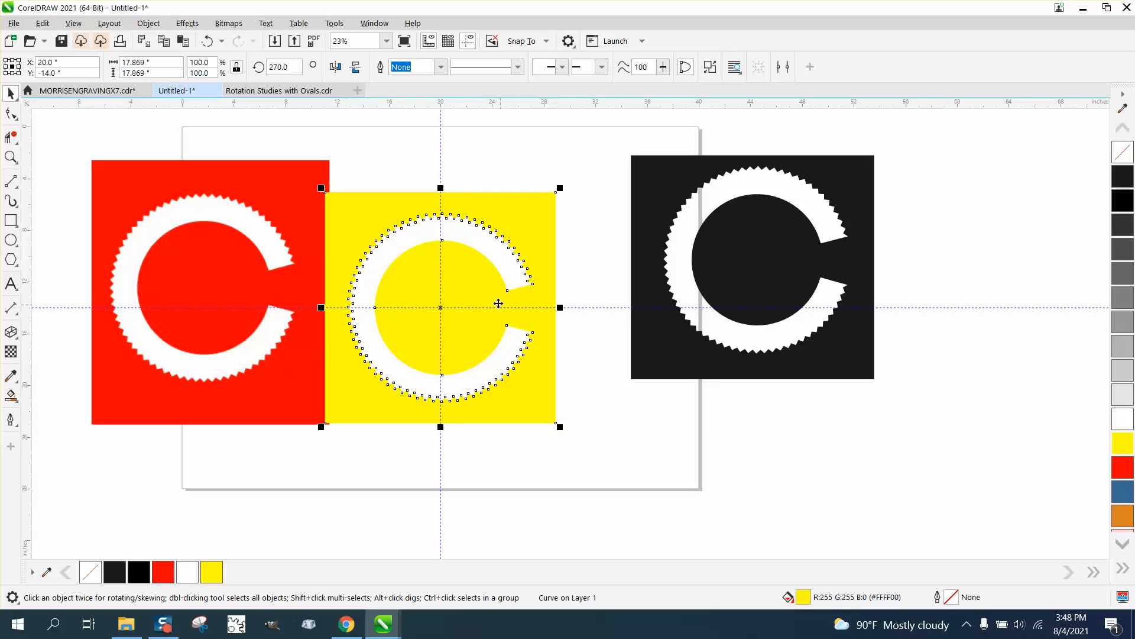
{"action": "left_click", "coordinate": [297, 231]}
{"action": "key", "text": "p"}
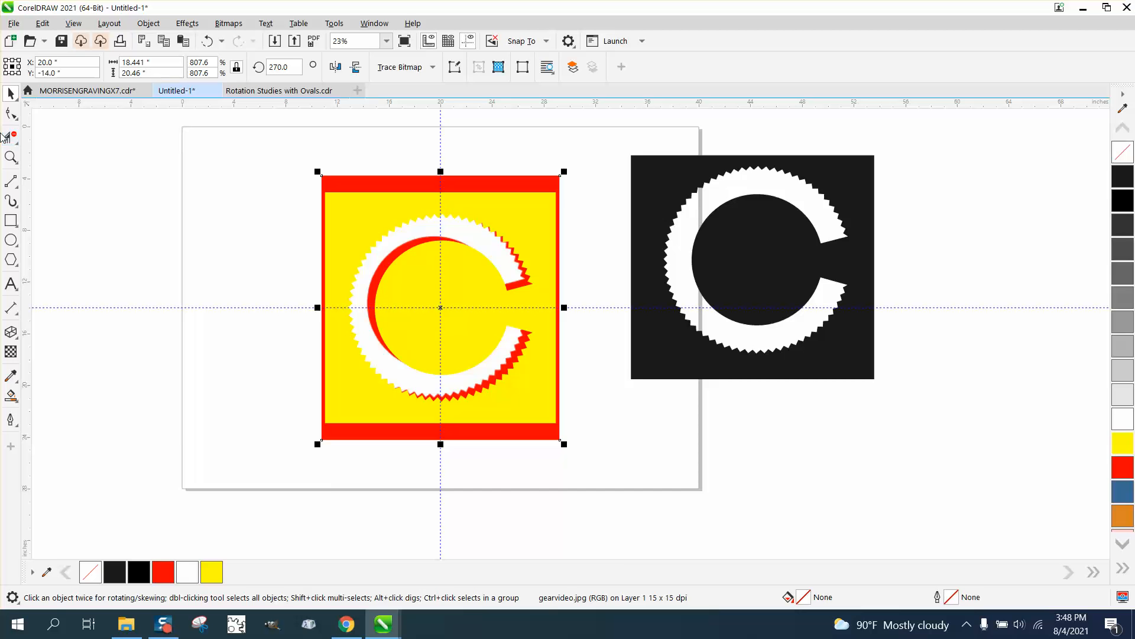
- Nudge the original red image right and down to about X 20.61 in, Y -14.37 in, aligning its gear with the yellow shape
{"action": "left_click", "coordinate": [11, 157]}
{"action": "left_click_drag", "start_coordinate": [281, 185], "coordinate": [611, 432]}
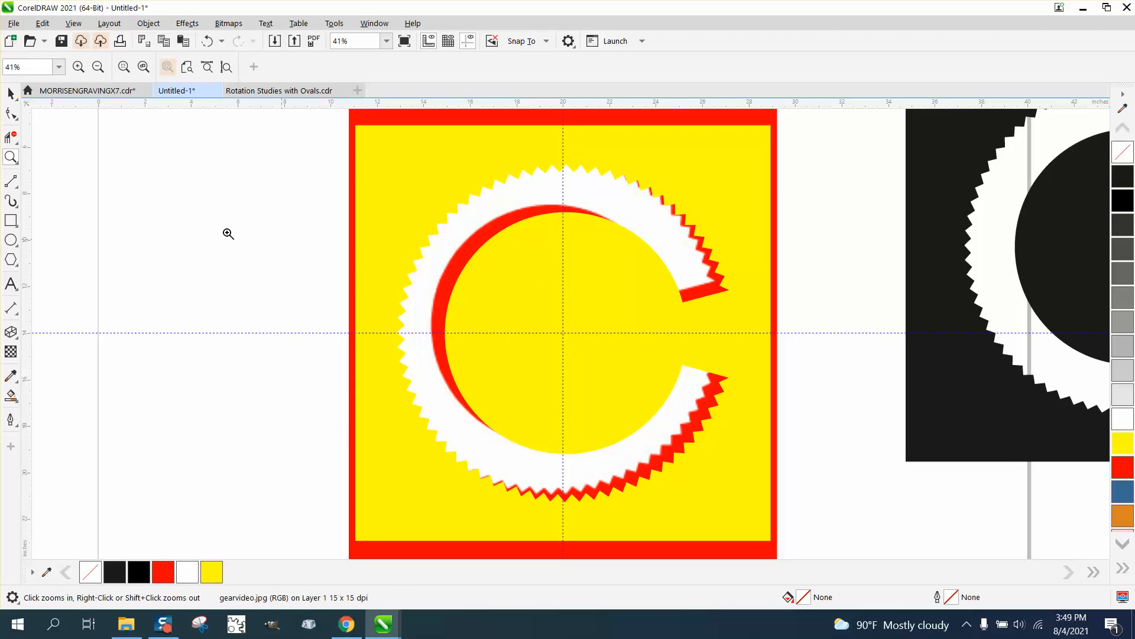
{"action": "left_click", "coordinate": [10, 93]}
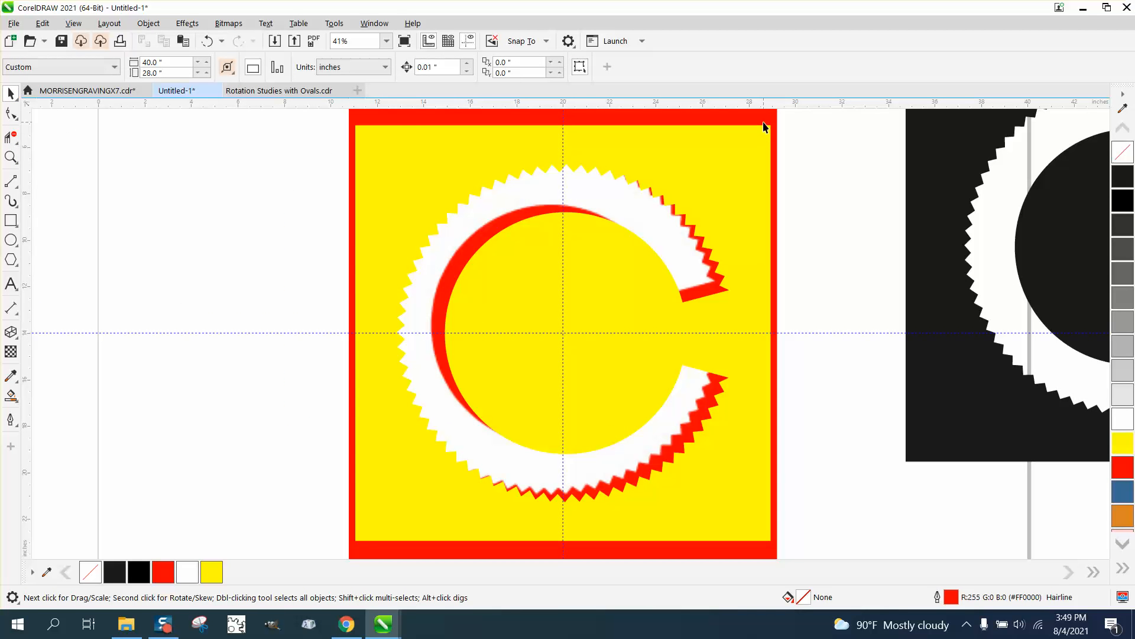
{"action": "left_click", "coordinate": [772, 133]}
{"action": "left_click_drag", "start_coordinate": [772, 134], "coordinate": [773, 132]}
{"action": "key", "text": "Right"}
{"action": "key", "text": "Right"}
{"action": "key", "text": "Right"}
{"action": "key", "text": "Right"}
{"action": "key", "text": "Right"}
{"action": "key", "text": "Right"}
{"action": "key", "text": "Right"}
{"action": "key", "text": "Right"}
{"action": "key", "text": "Right"}
{"action": "key", "text": "Right"}
{"action": "key", "text": "Right"}
{"action": "key", "text": "Right"}
{"action": "key", "text": "Right"}
{"action": "key", "text": "Right"}
{"action": "key", "text": "Right"}
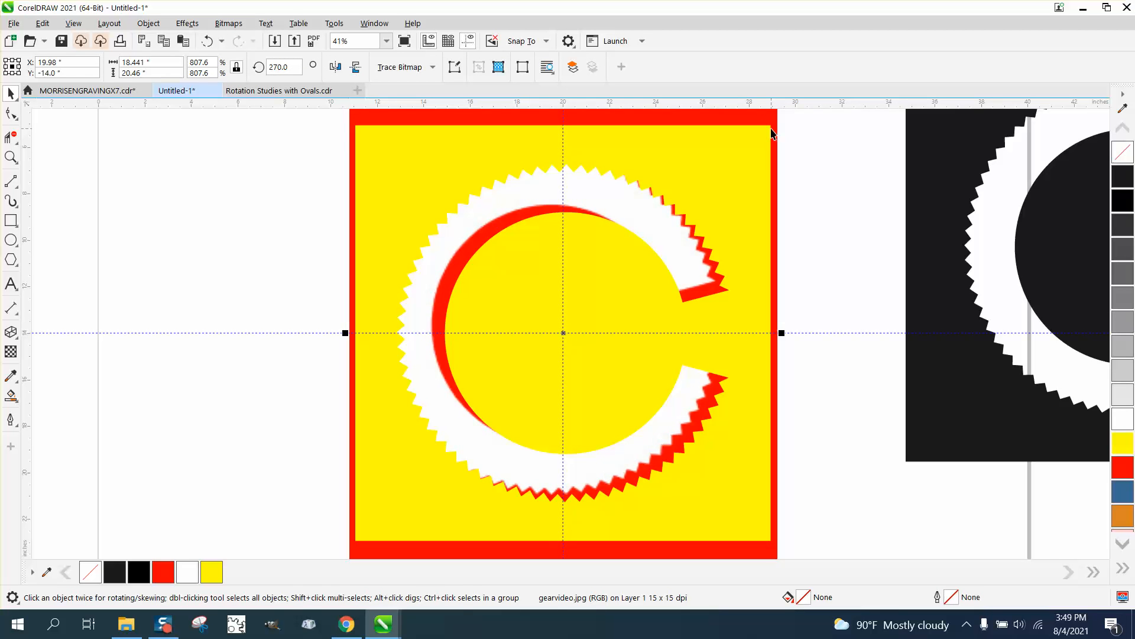
{"action": "key", "text": "Down"}
{"action": "key", "text": "Down"}
{"action": "key", "text": "Down"}
{"action": "key", "text": "Down"}
{"action": "key", "text": "Down"}
{"action": "key", "text": "Down"}
{"action": "key", "text": "Down"}
{"action": "key", "text": "Down"}
{"action": "key", "text": "Down"}
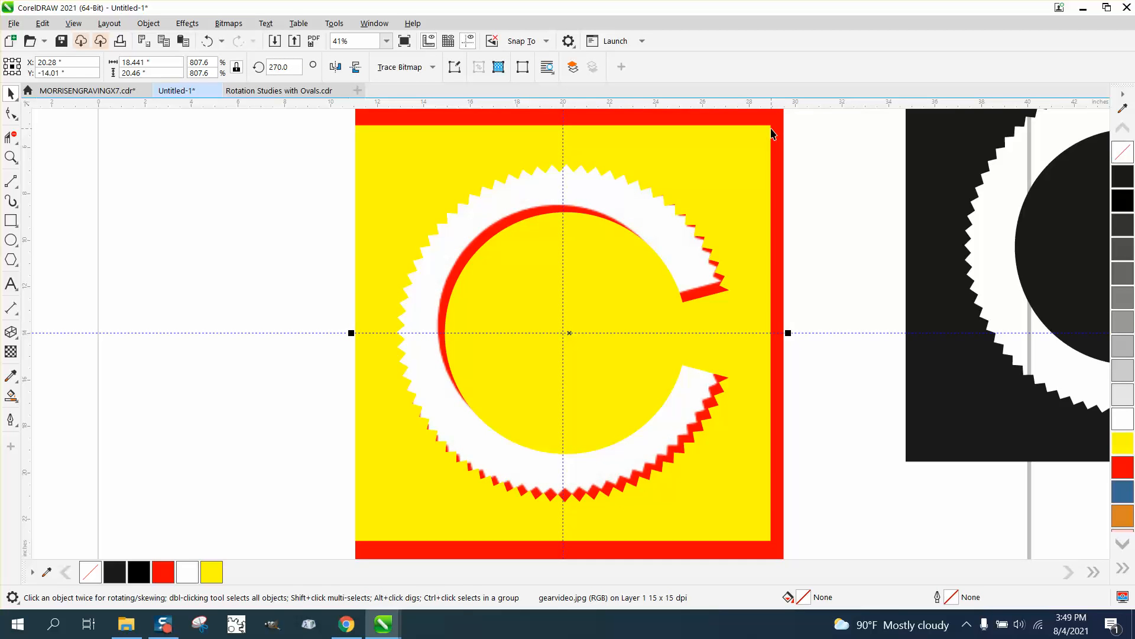
{"action": "key", "text": "Right"}
{"action": "key", "text": "Right"}
{"action": "key", "text": "Right"}
{"action": "key", "text": "Right"}
{"action": "key", "text": "Right"}
{"action": "key", "text": "Right"}
{"action": "key", "text": "Right"}
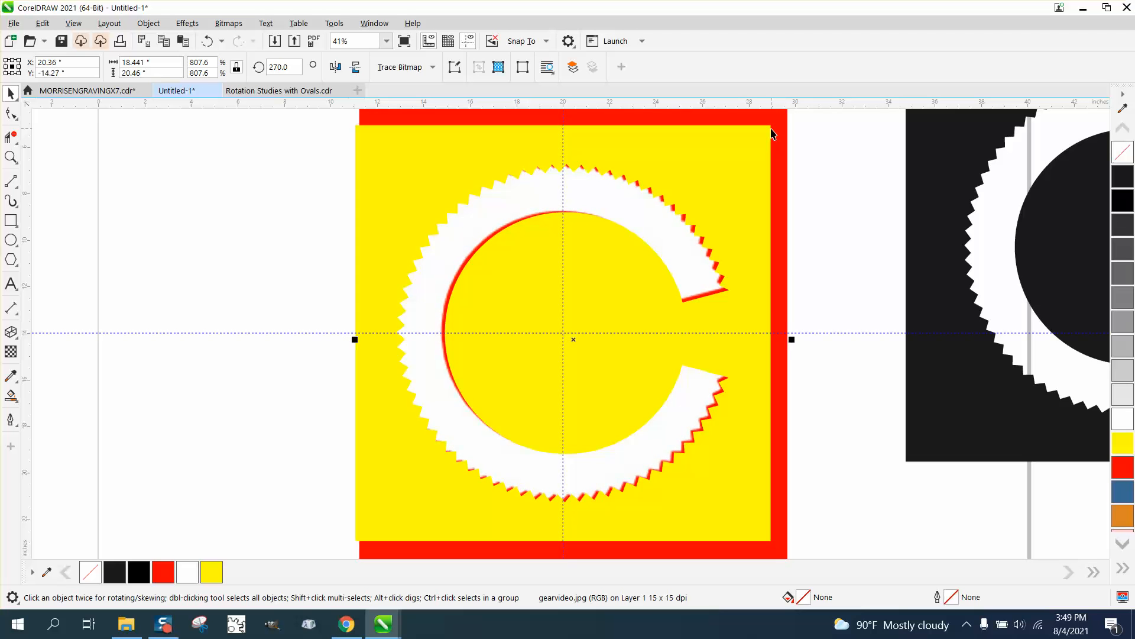
{"action": "key", "text": "Down"}
{"action": "key", "text": "Down"}
{"action": "key", "text": "Down"}
{"action": "key", "text": "Down"}
{"action": "key", "text": "Down"}
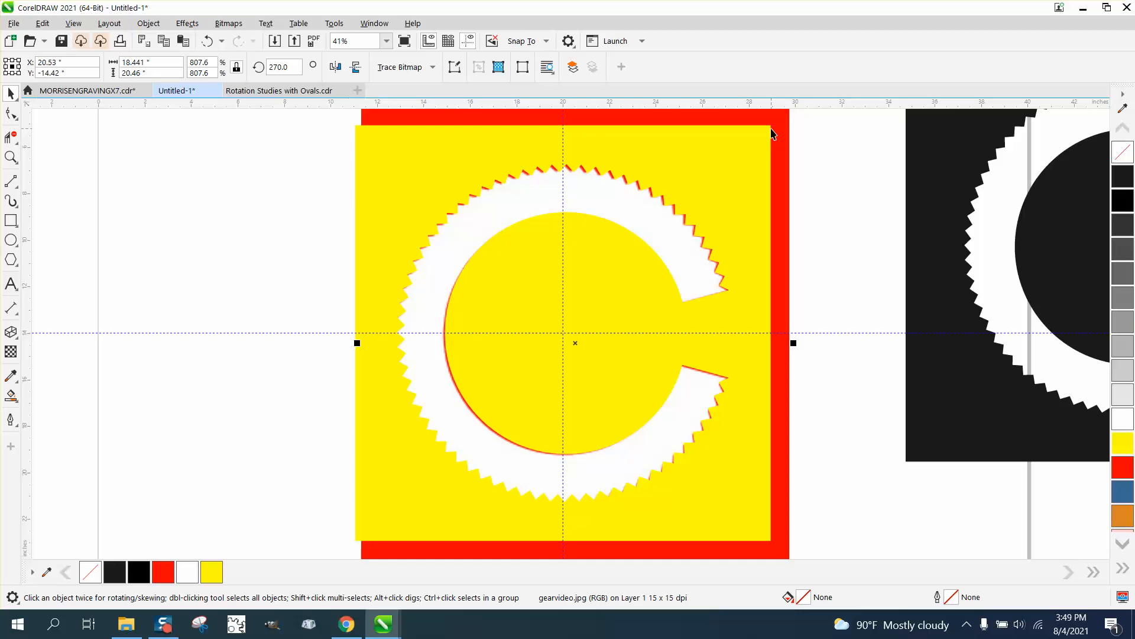
{"action": "key", "text": "Right"}
{"action": "key", "text": "Right"}
{"action": "key", "text": "Up"}
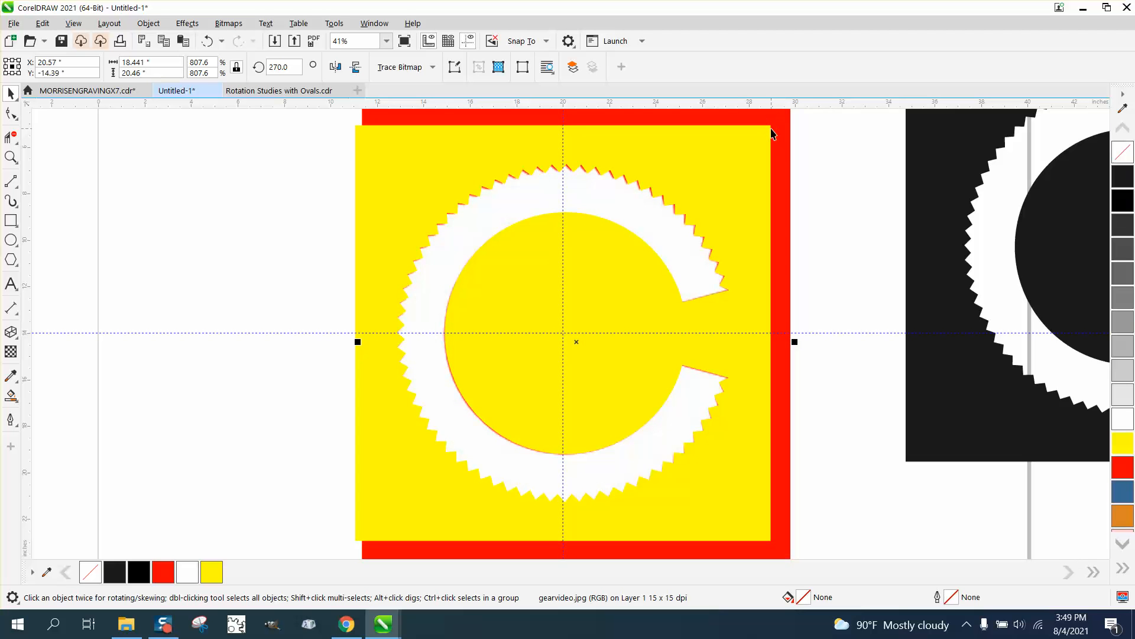
{"action": "key", "text": "Right"}
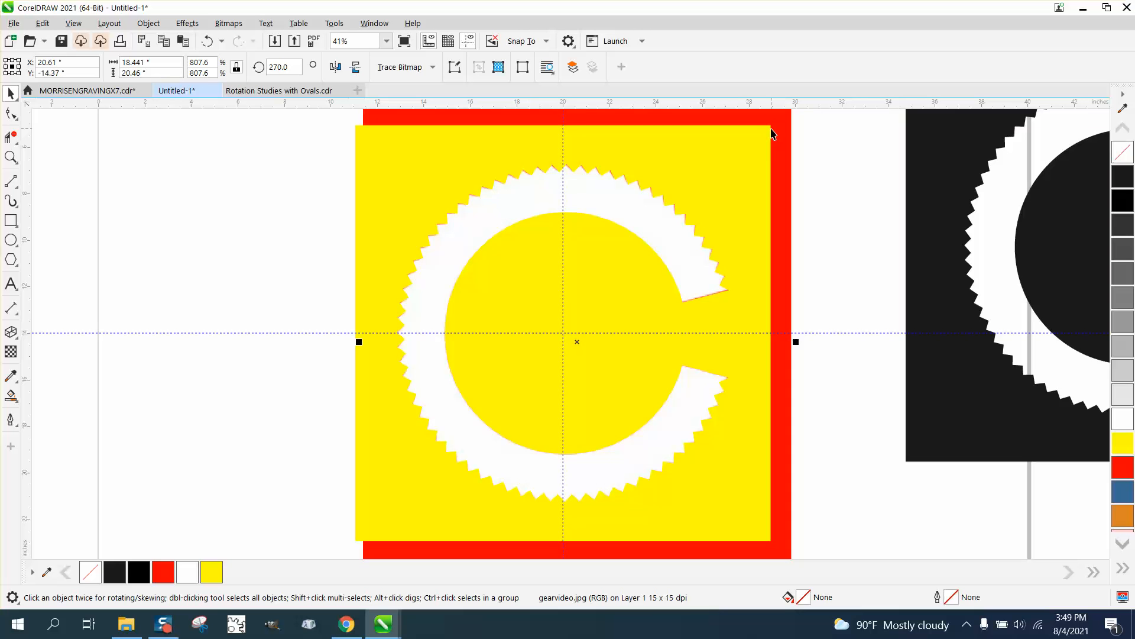
- Move the original red gear image out to the left of the yellow gear shape and select the yellow shape
{"action": "scroll", "coordinate": [748, 320], "scroll_direction": "down", "scroll_amount": 1}
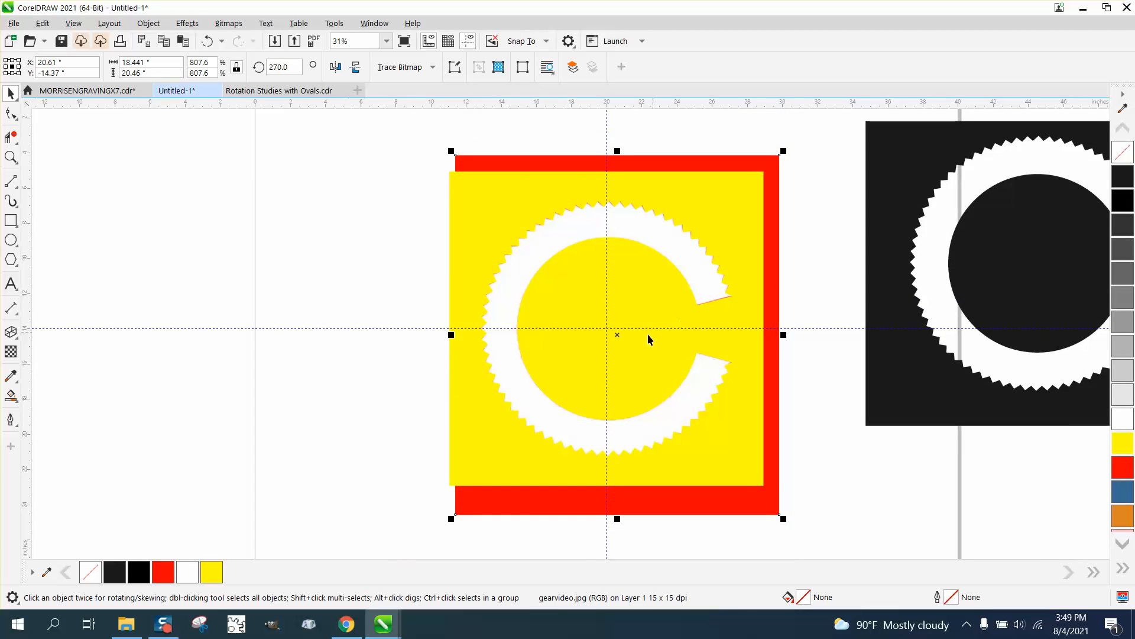
{"action": "left_click_drag", "start_coordinate": [619, 336], "coordinate": [269, 337]}
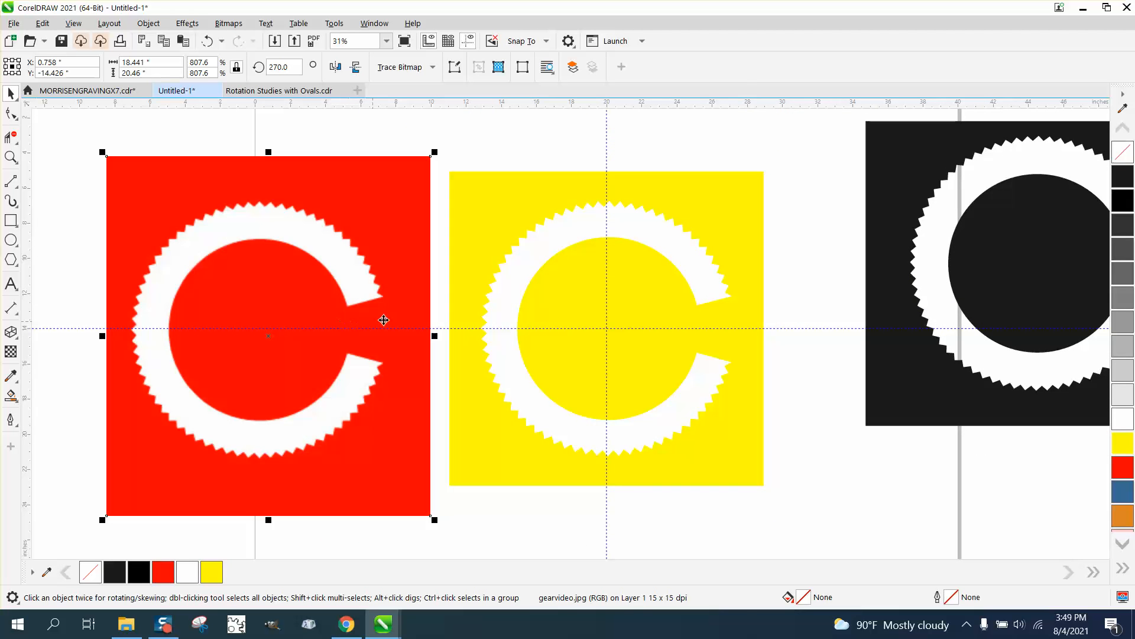
{"action": "left_click", "coordinate": [576, 317]}
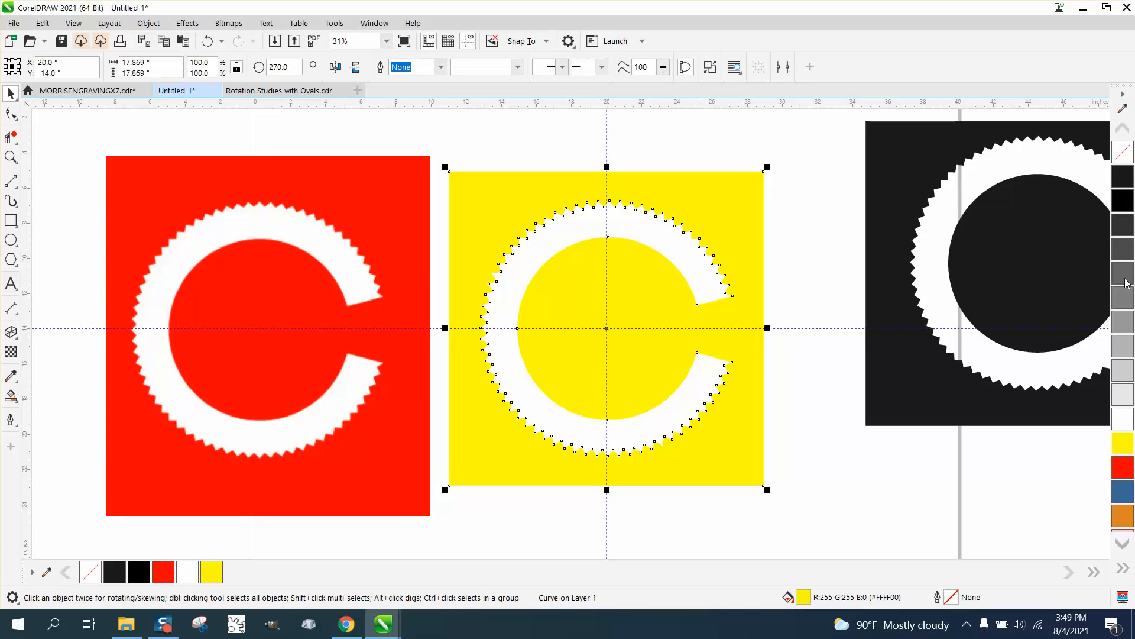
{"action": "left_click", "coordinate": [1123, 443]}
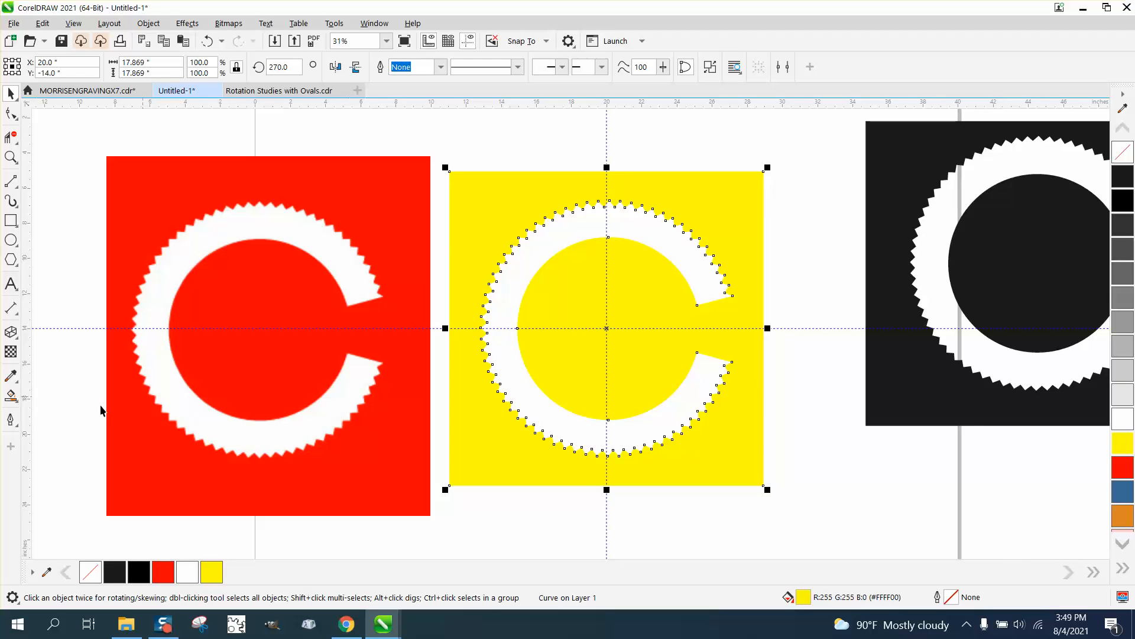